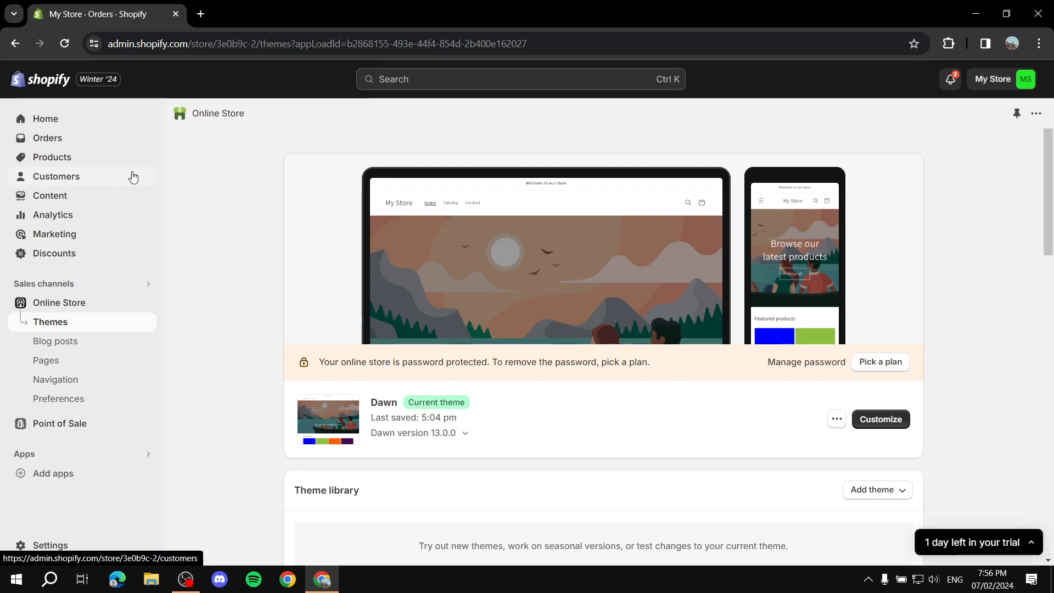
Open Blue Product from the store's product list and review its variants, collections and tags.
click(54, 158)
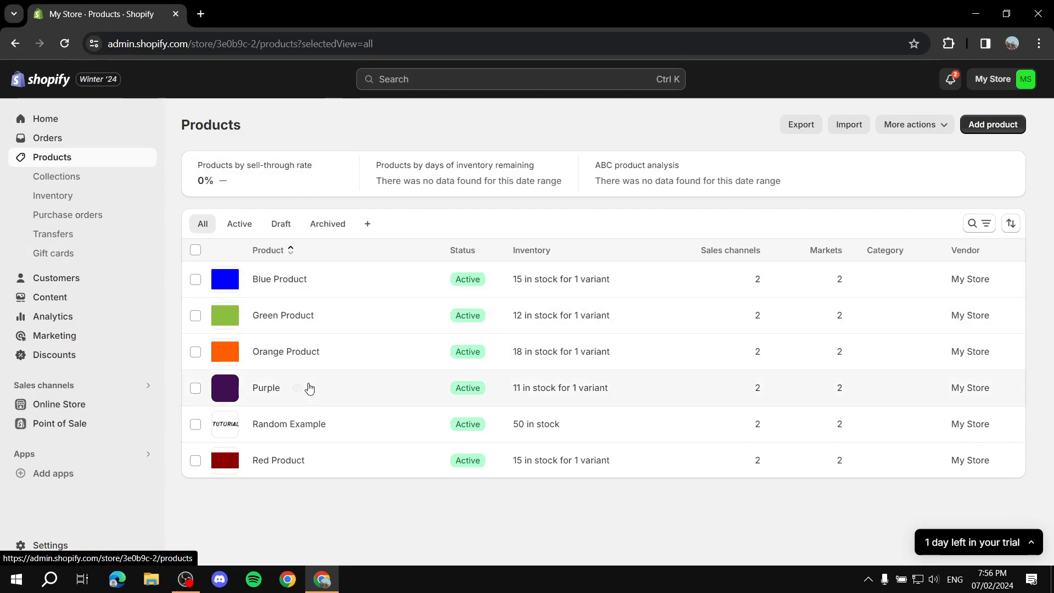
click(275, 280)
scroll(742, 288, down, 7)
scroll(854, 309, down, 1)
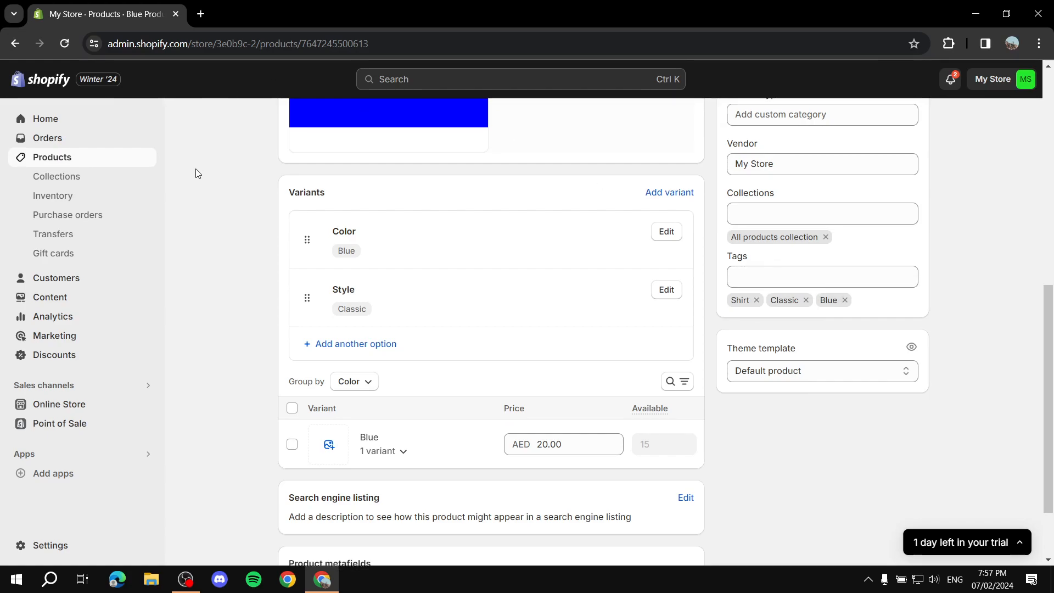
scroll(193, 187, up, 8)
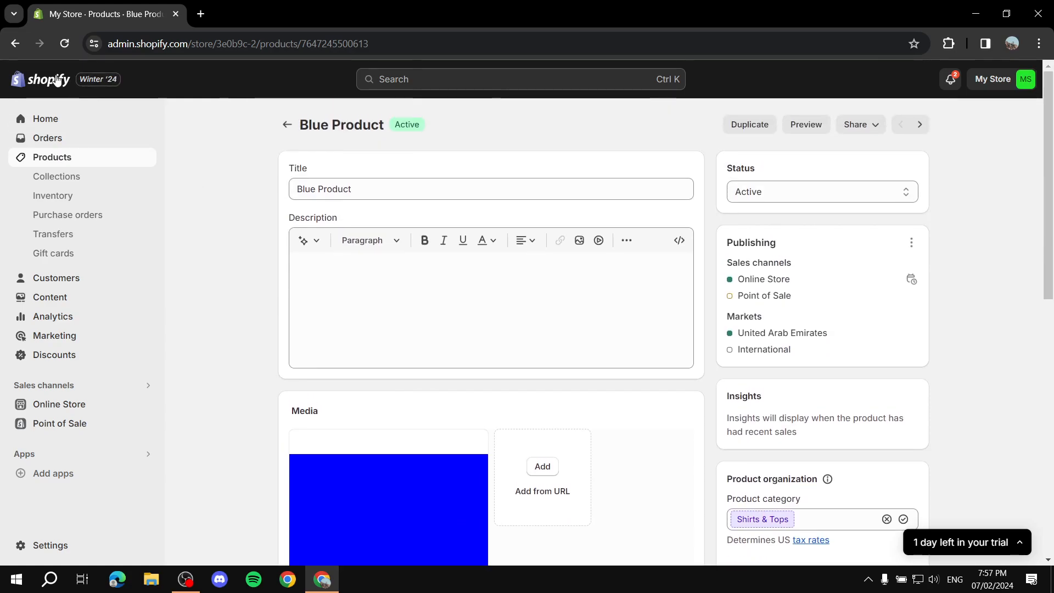
View the live online store and examine its Catalog page, including the collections/all part of the address.
click(43, 407)
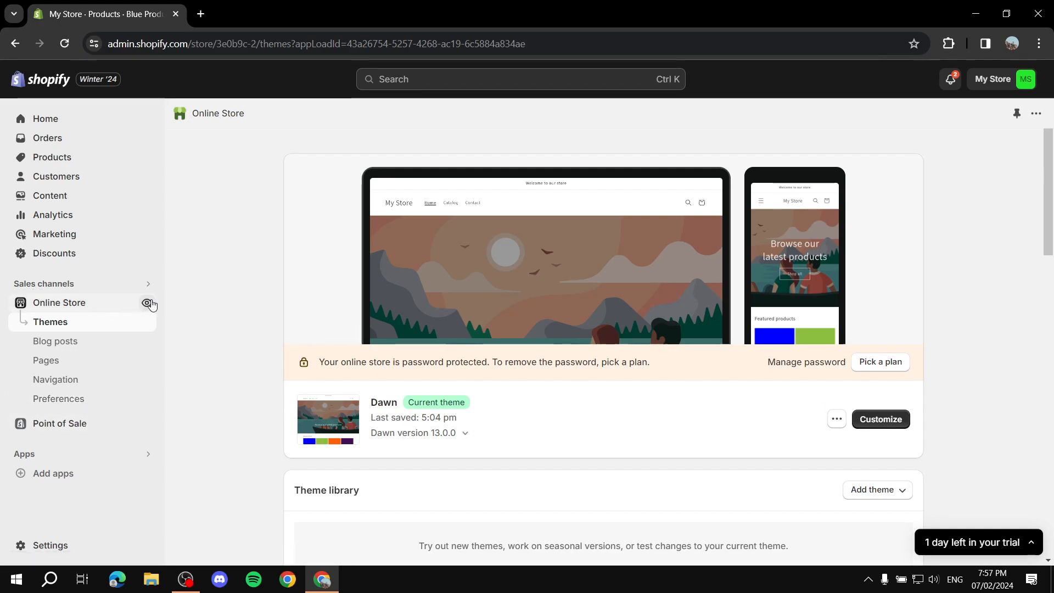
click(149, 302)
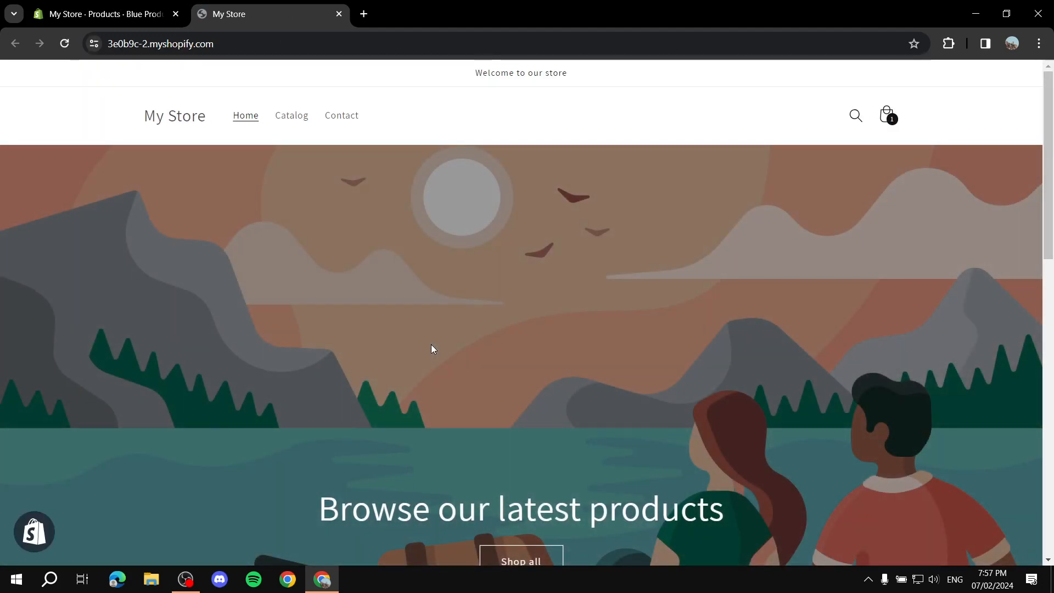
click(289, 117)
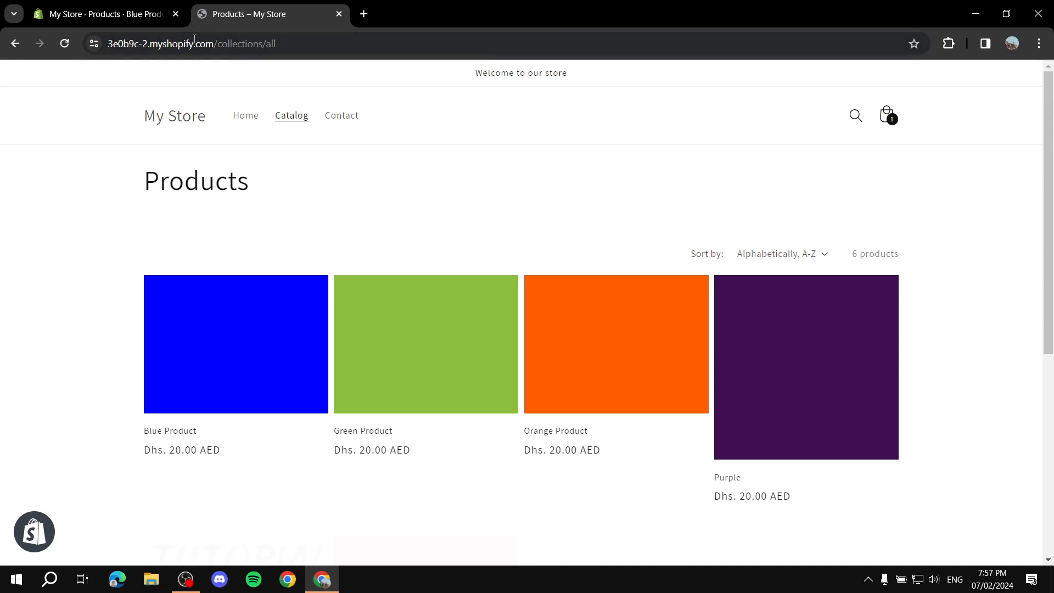
drag(220, 44, 292, 44)
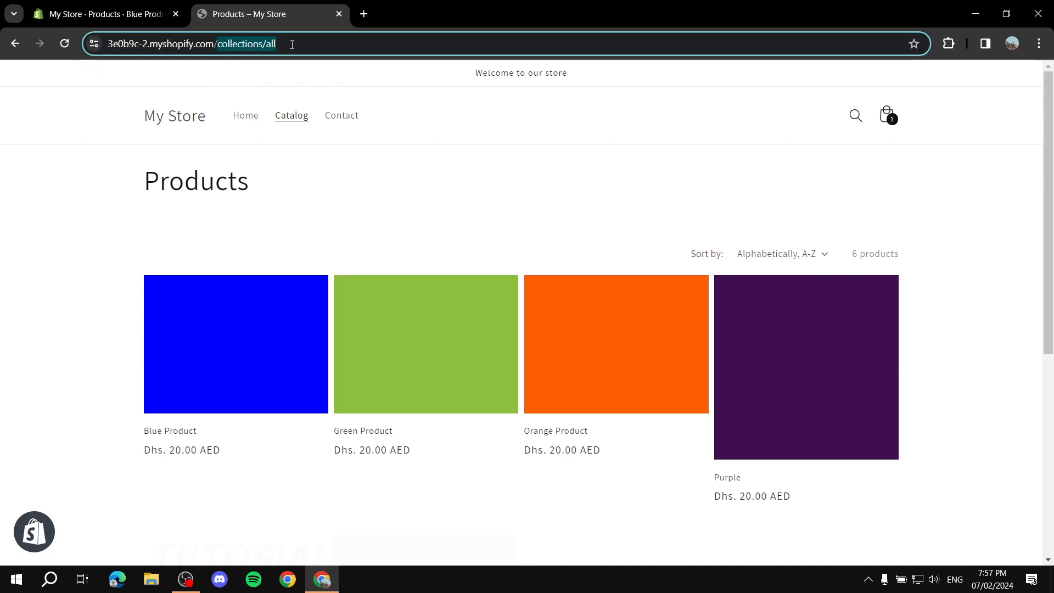
click(336, 40)
click(91, 138)
scroll(397, 141, down, 2)
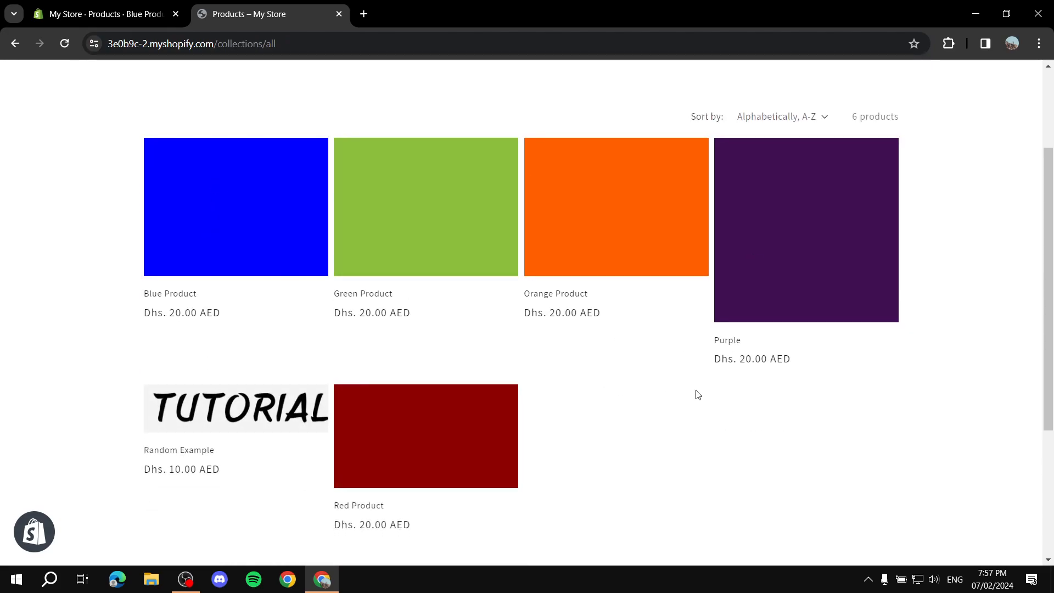
scroll(661, 315, up, 2)
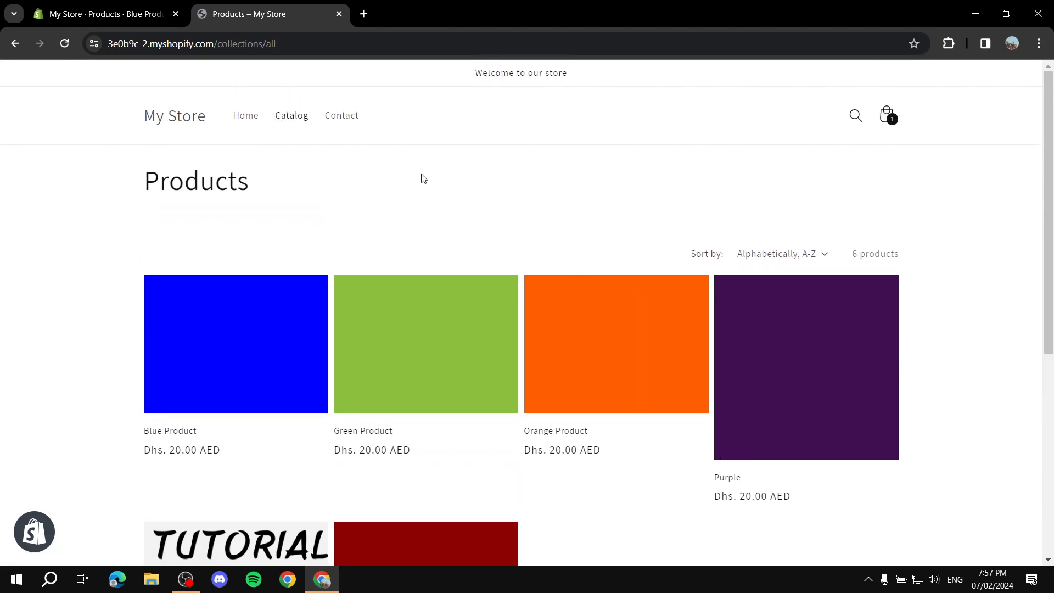
Filter the catalog by the red tag by appending /red to the collections/all address.
click(300, 44)
click(300, 44)
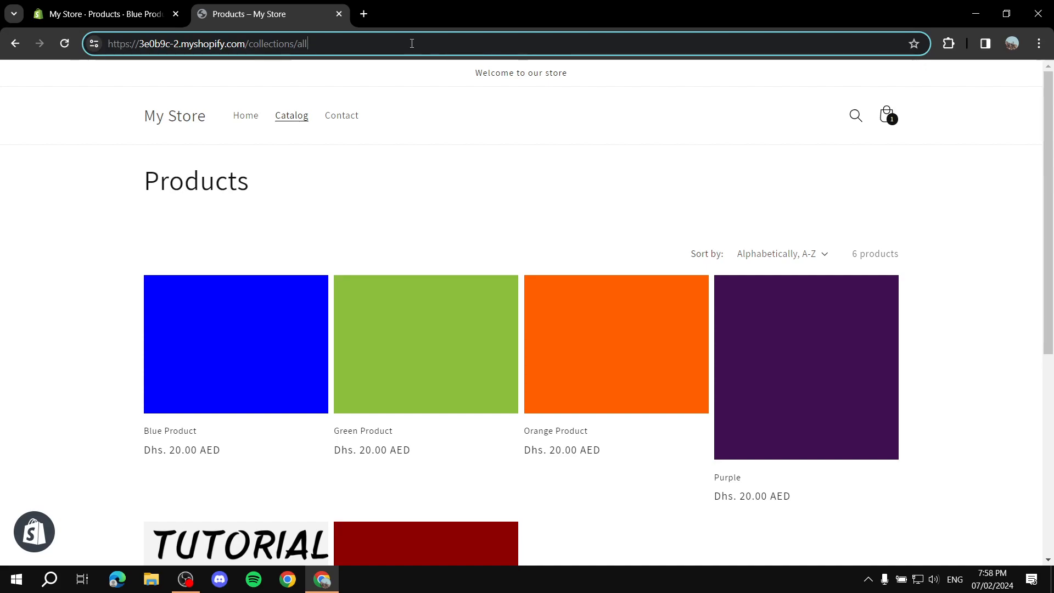
text(/)
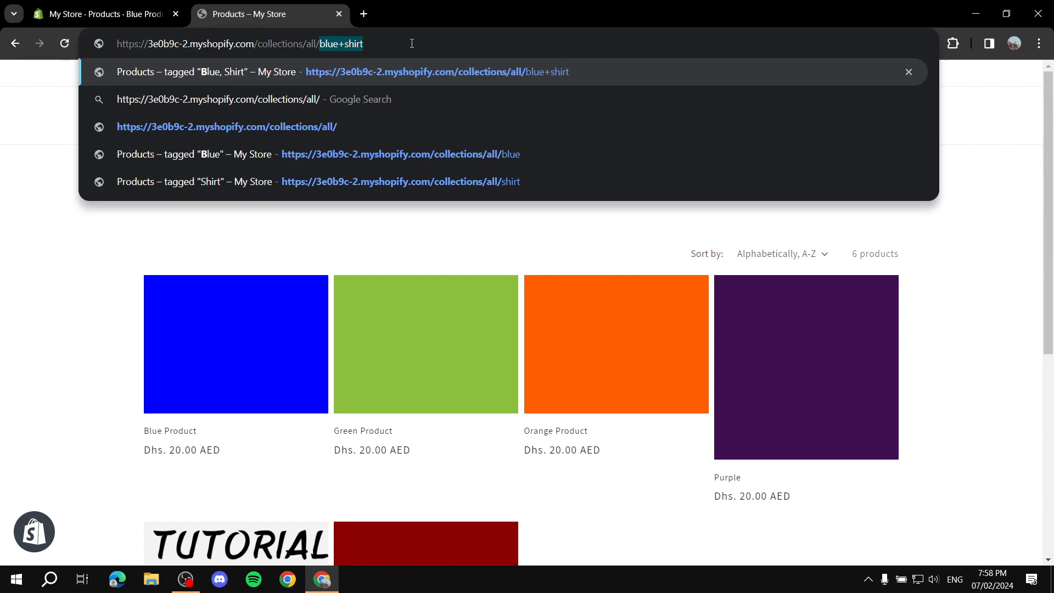
text(red)
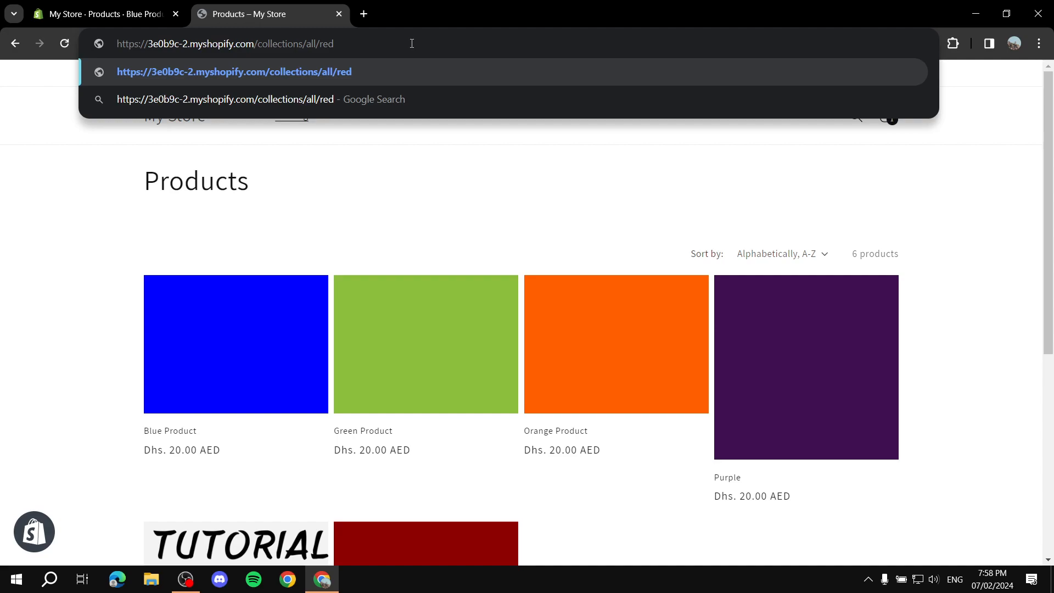
key(Return)
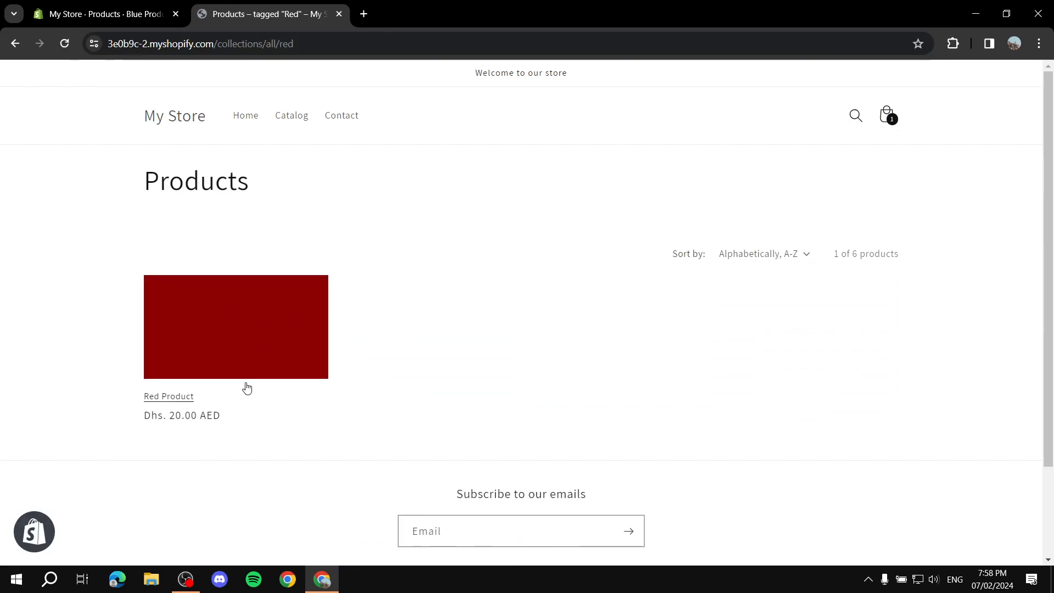
Return to the full catalog and filter it by the blue tag using the address collections/all/blue.
click(14, 44)
click(318, 46)
click(318, 46)
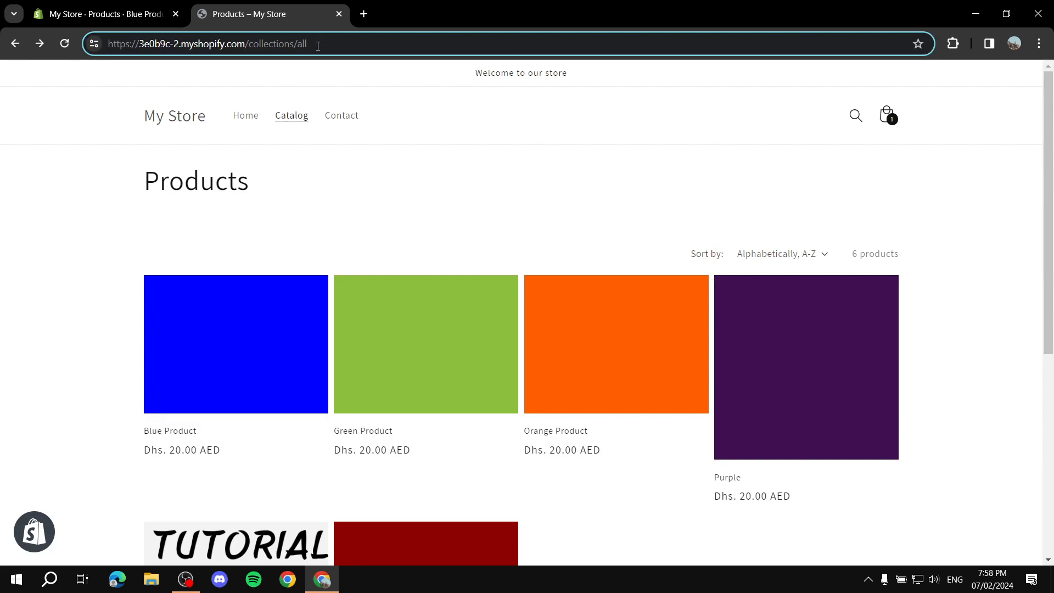
text(/)
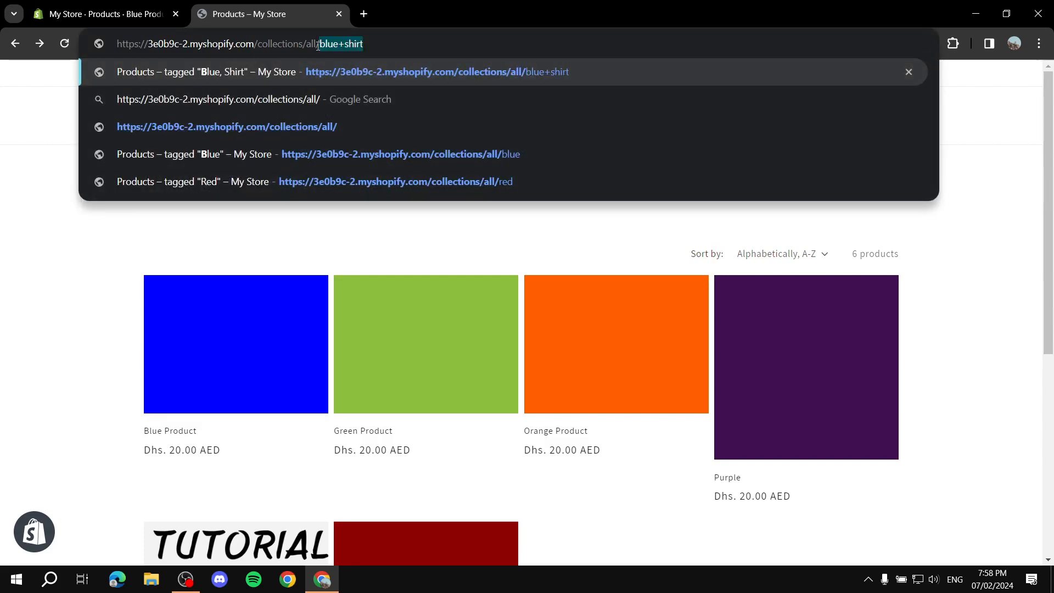
text(blue)
key(Return)
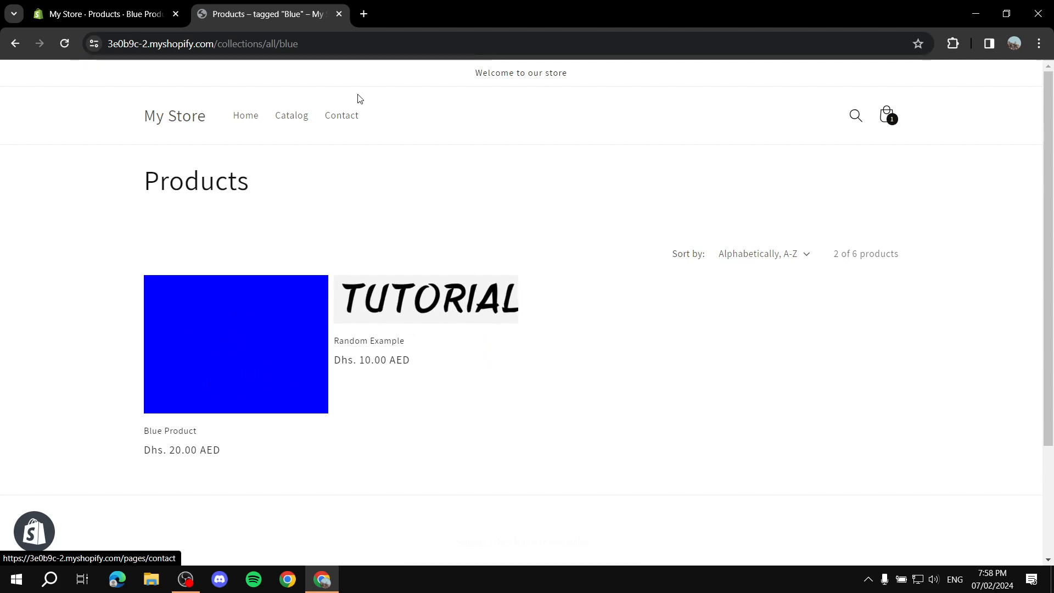
Narrow the blue-tagged catalog to products also tagged shirt by extending the address to collections/all/blue+shirt.
click(330, 44)
click(332, 45)
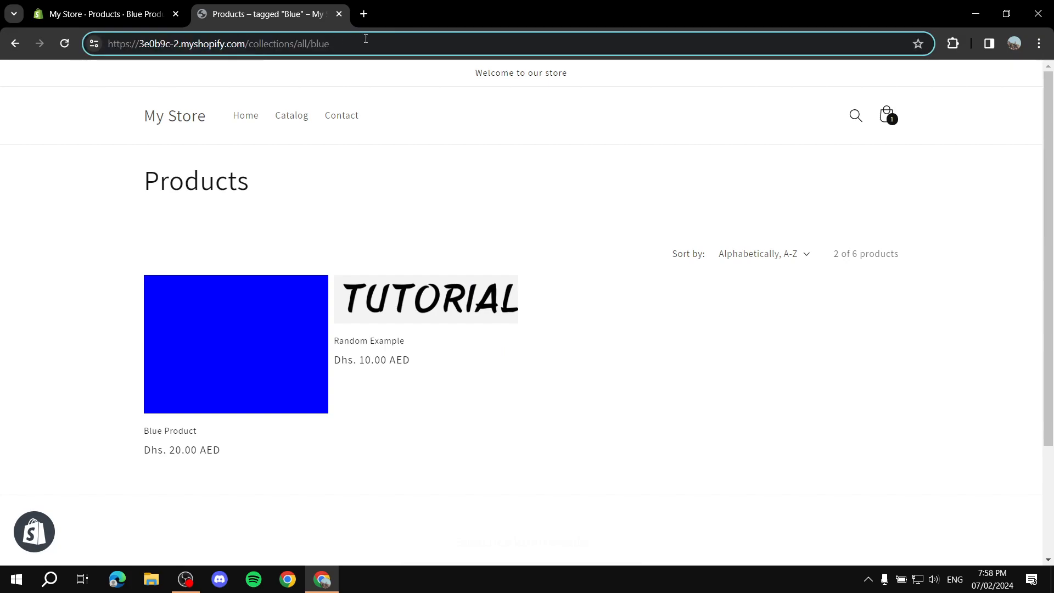
text(+)
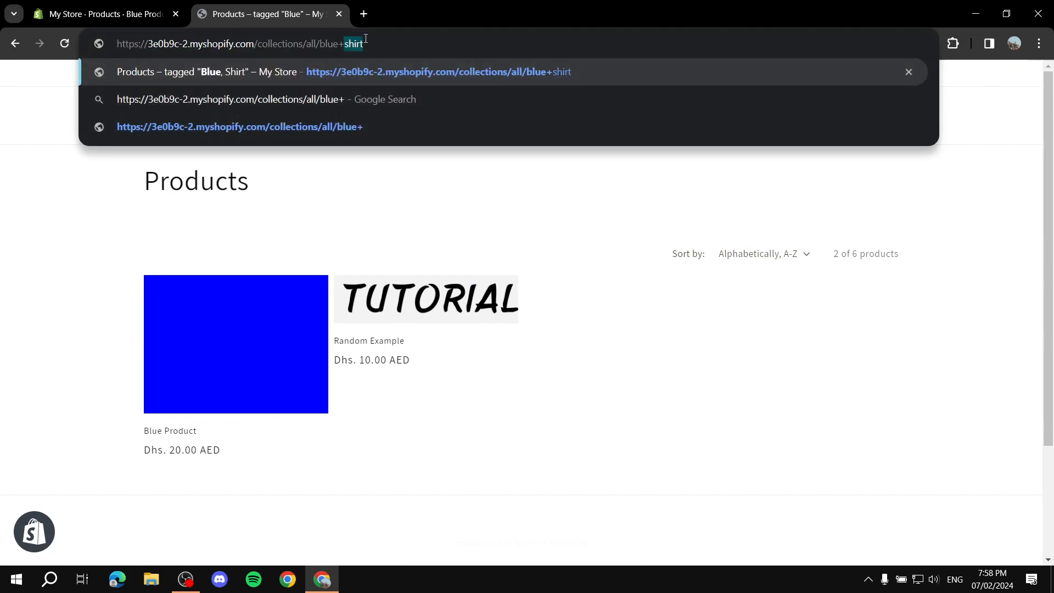
text(shirt)
key(Return)
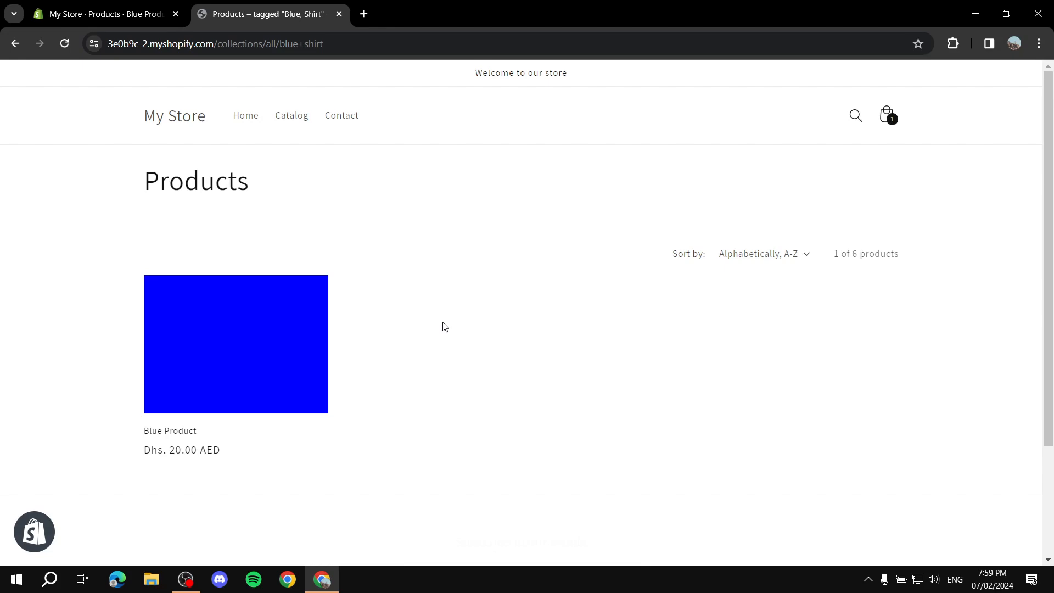
Close the storefront preview and open the Shopify App Store from the admin's suggested apps.
click(13, 46)
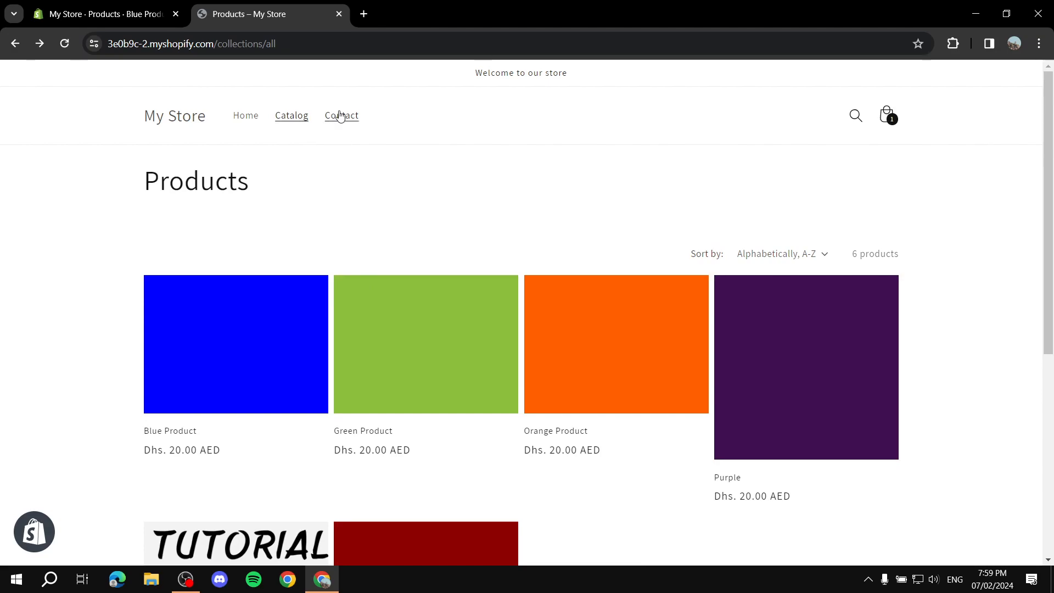
click(336, 15)
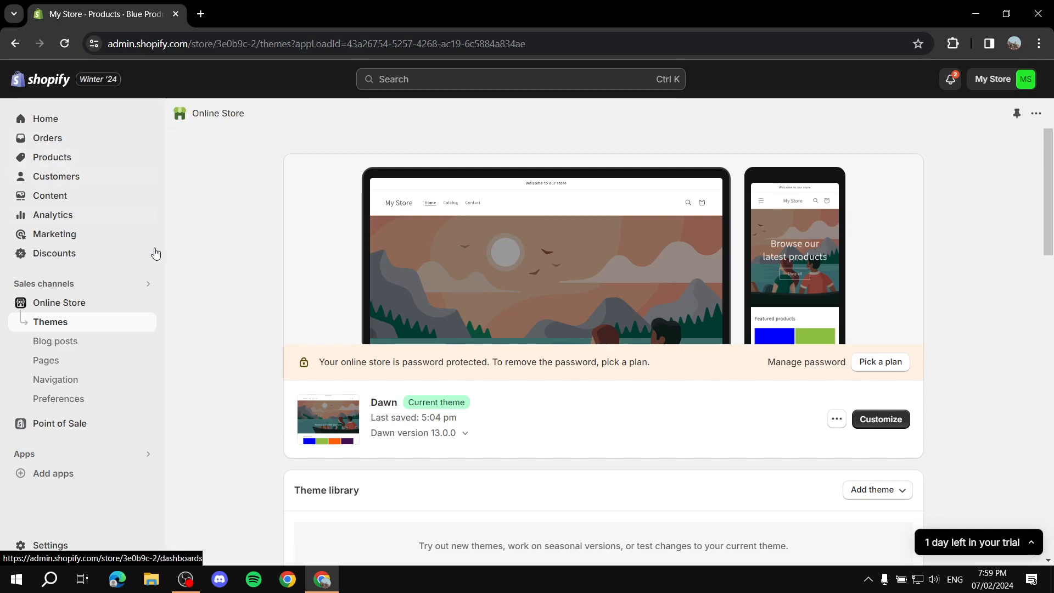
click(61, 473)
scroll(604, 409, down, 1)
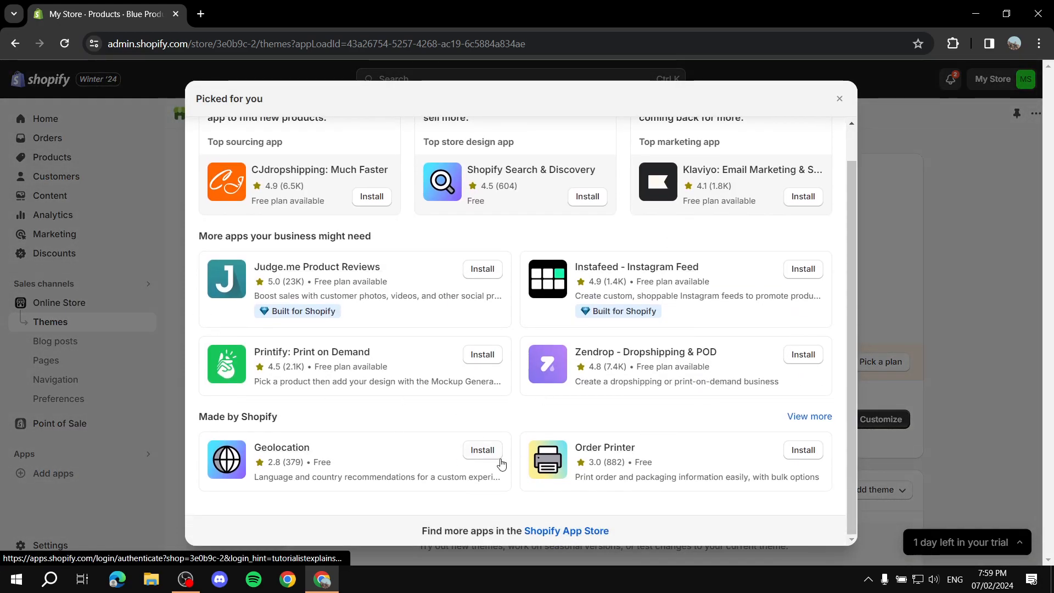
click(584, 531)
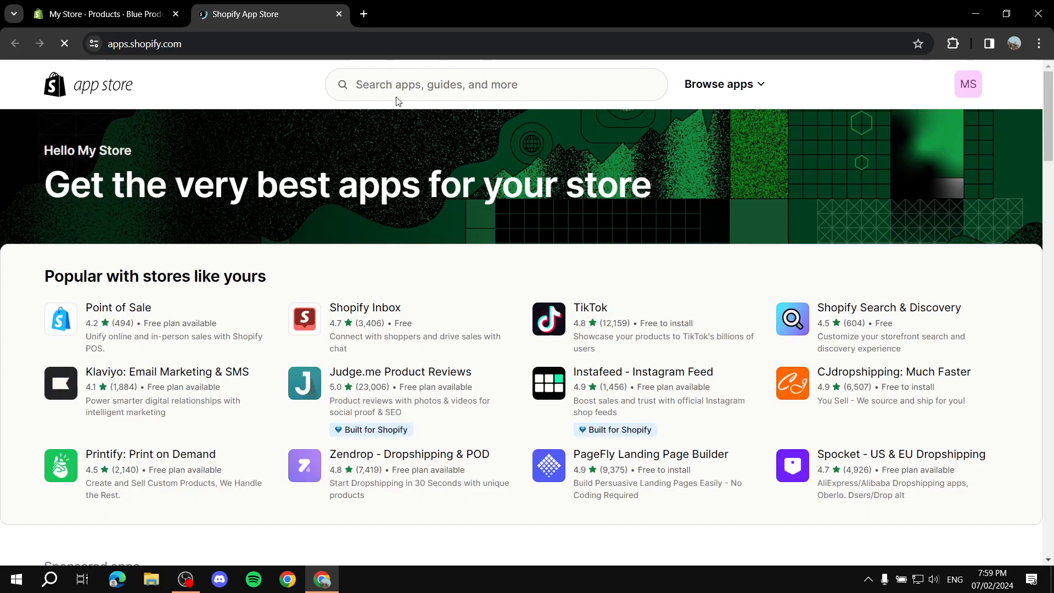
Search the app store for "Search and discovery" and open the Shopify Search & Discovery listing.
click(447, 84)
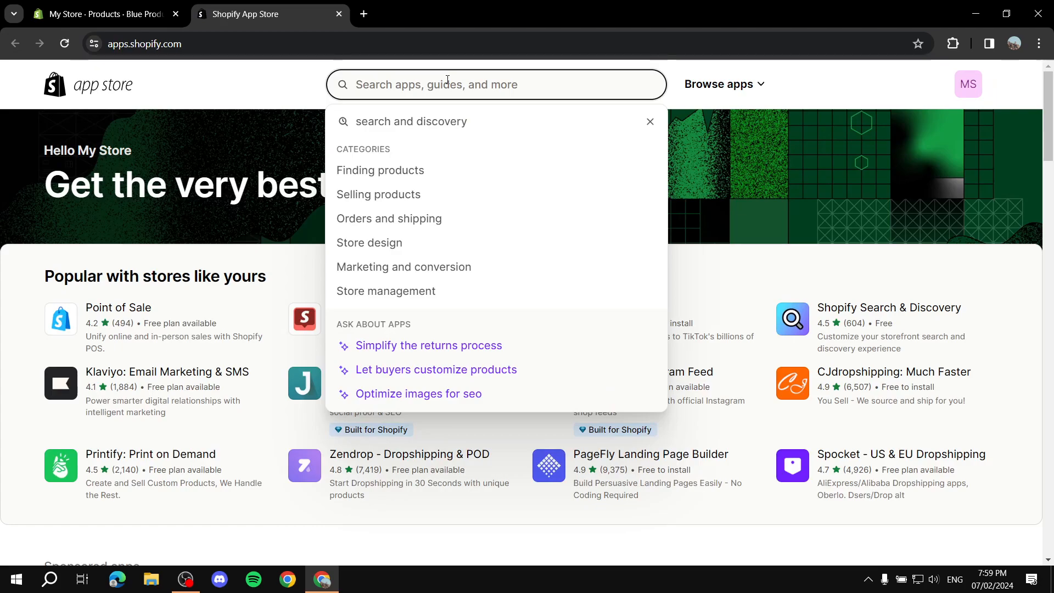
text(Searc)
text(h an)
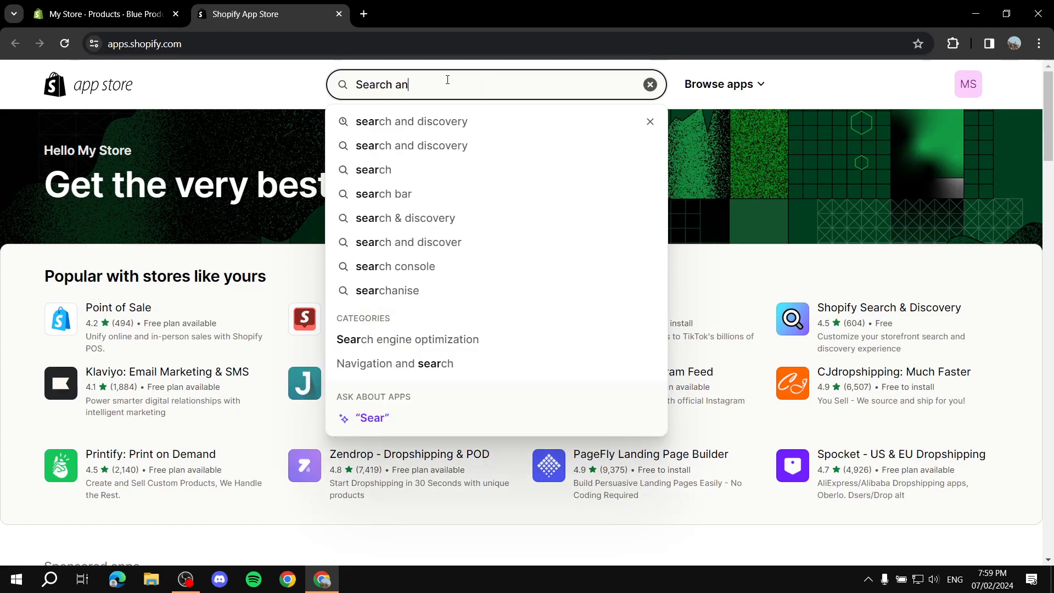
text(d discovery)
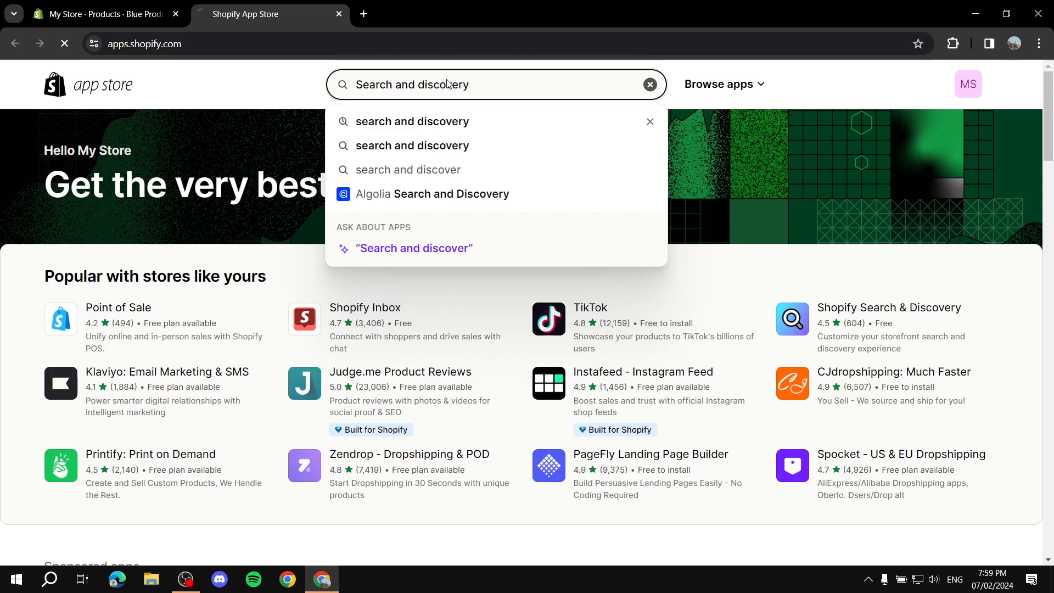
key(Return)
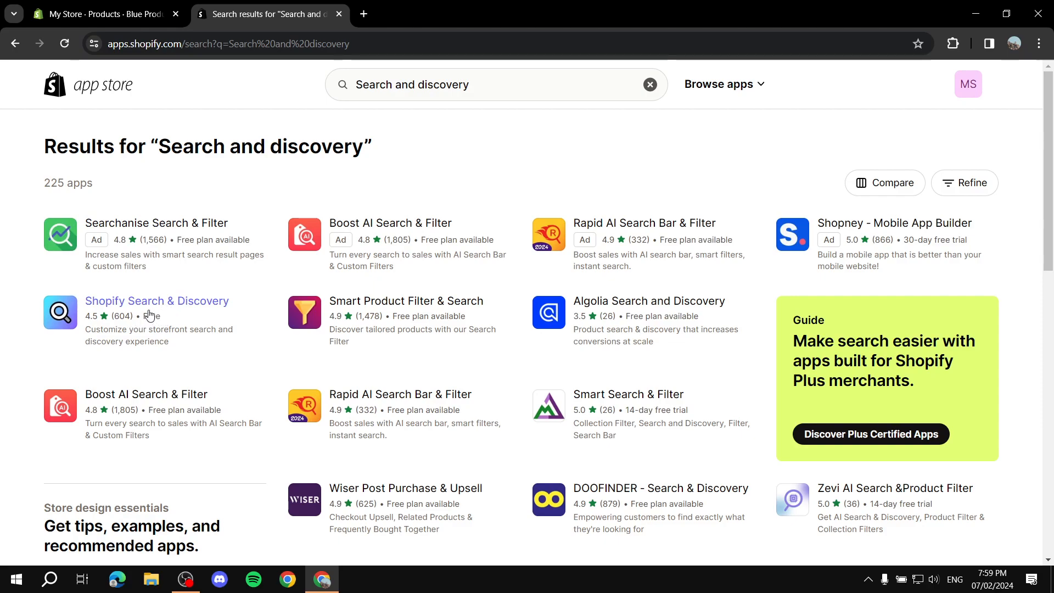
click(173, 309)
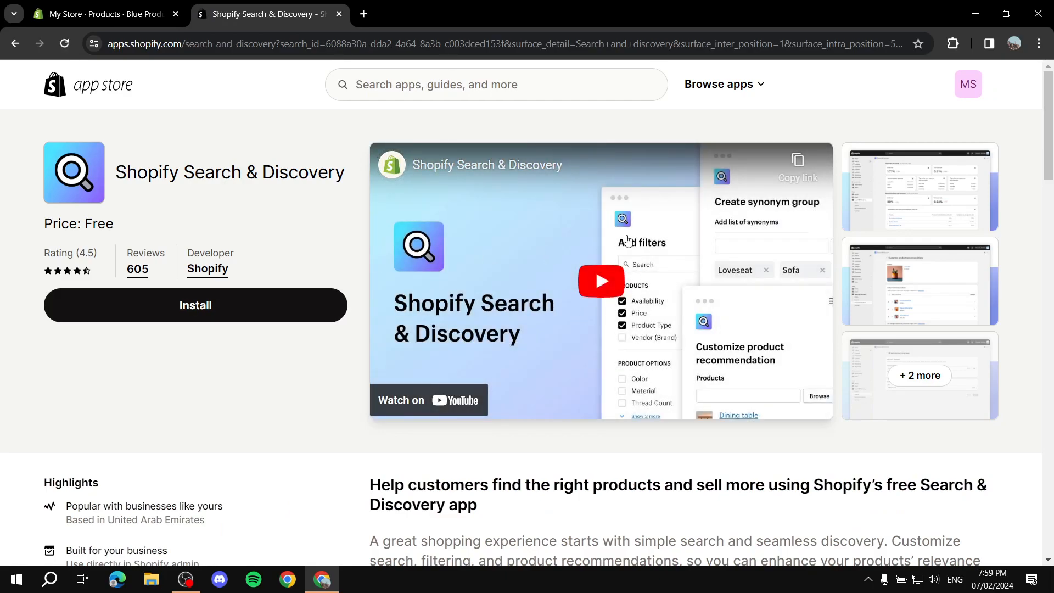
Review the Shopify Search & Discovery listing, install the app in the store, and collapse the trial notice.
scroll(718, 288, down, 5)
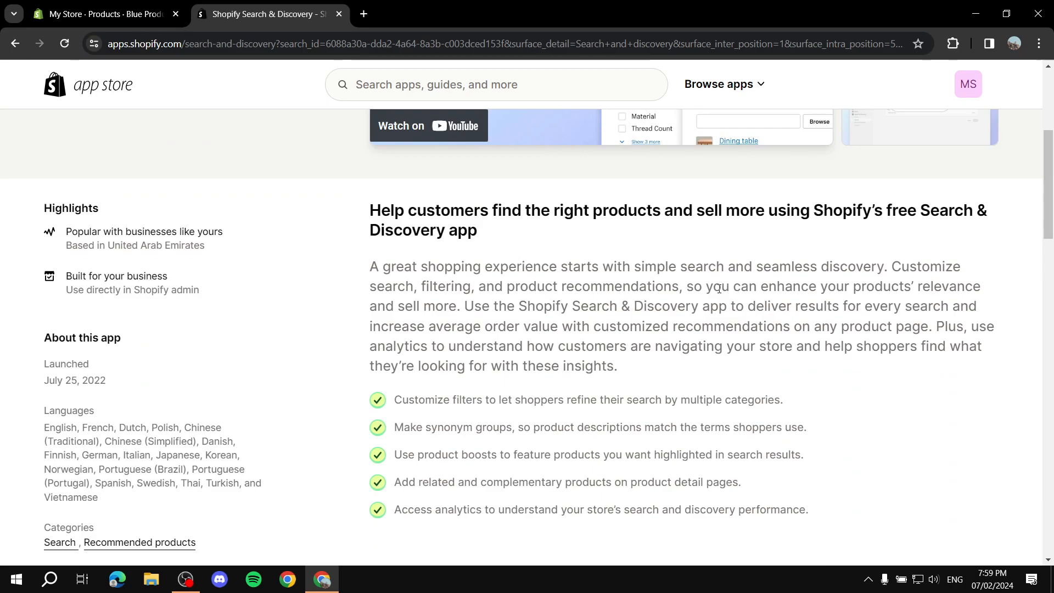
scroll(720, 289, up, 5)
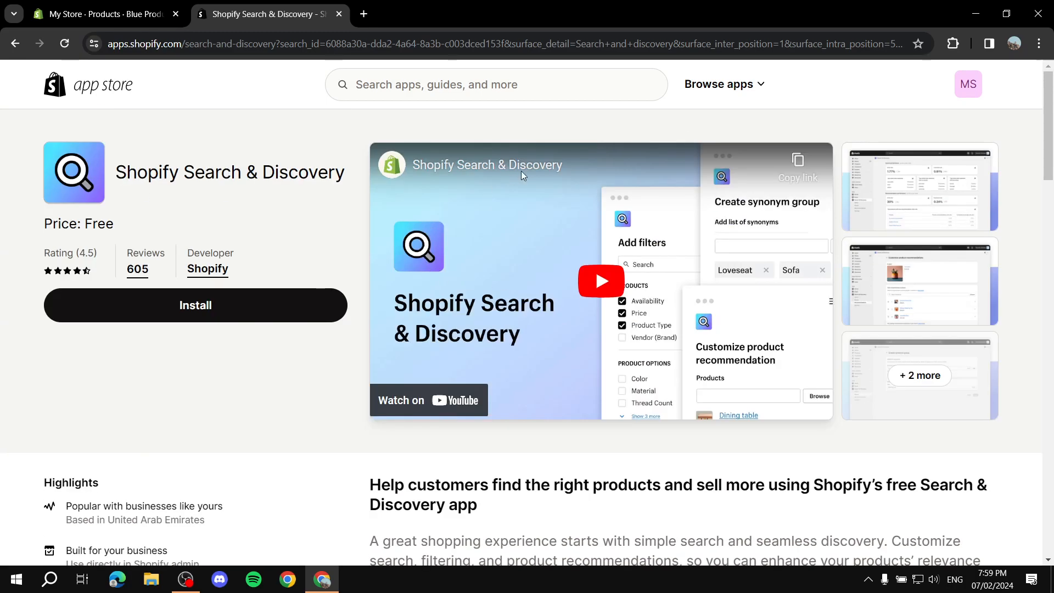
click(218, 307)
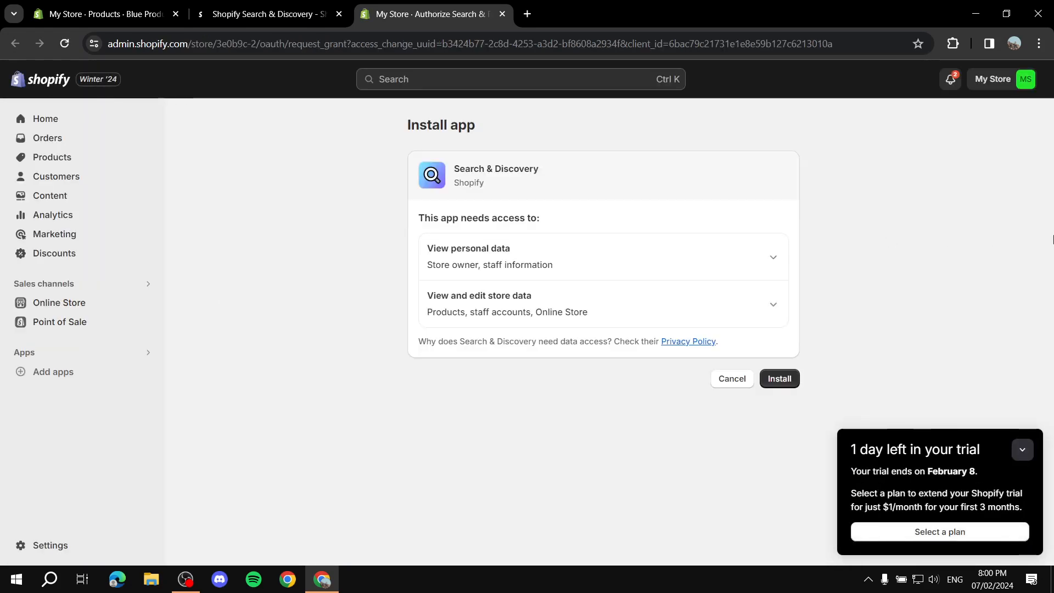
click(1022, 449)
click(778, 379)
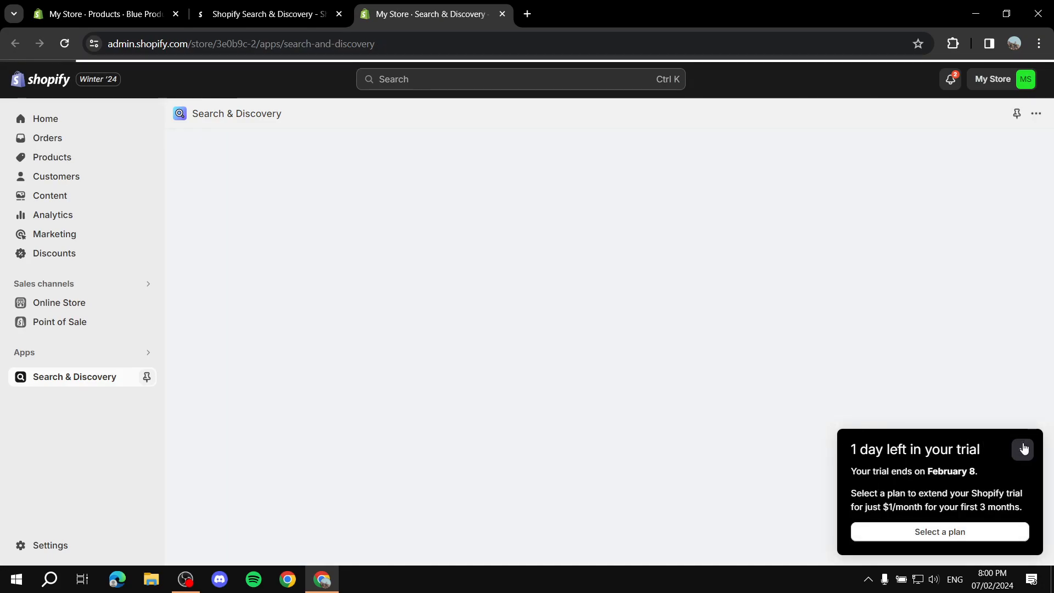
click(1021, 449)
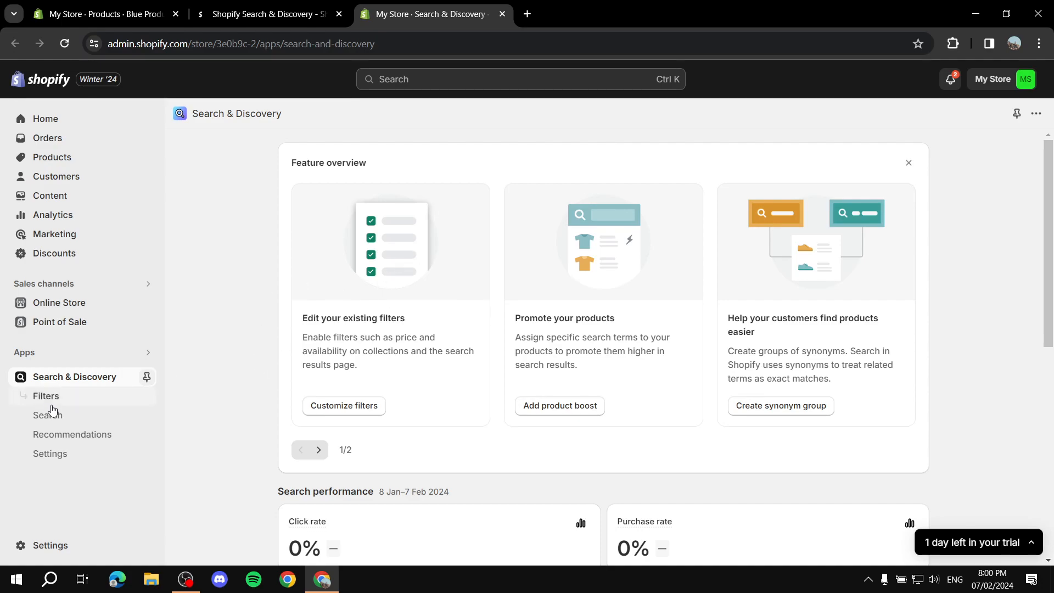
Open the Search & Discovery settings and review the filter, search relevance and out-of-stock product options.
click(55, 453)
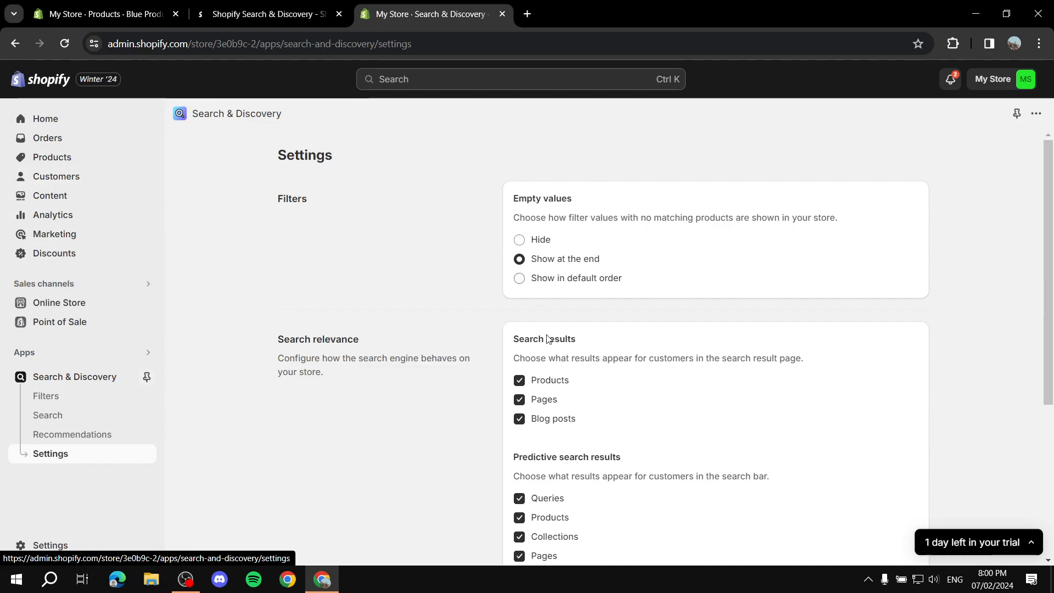
scroll(654, 297, down, 3)
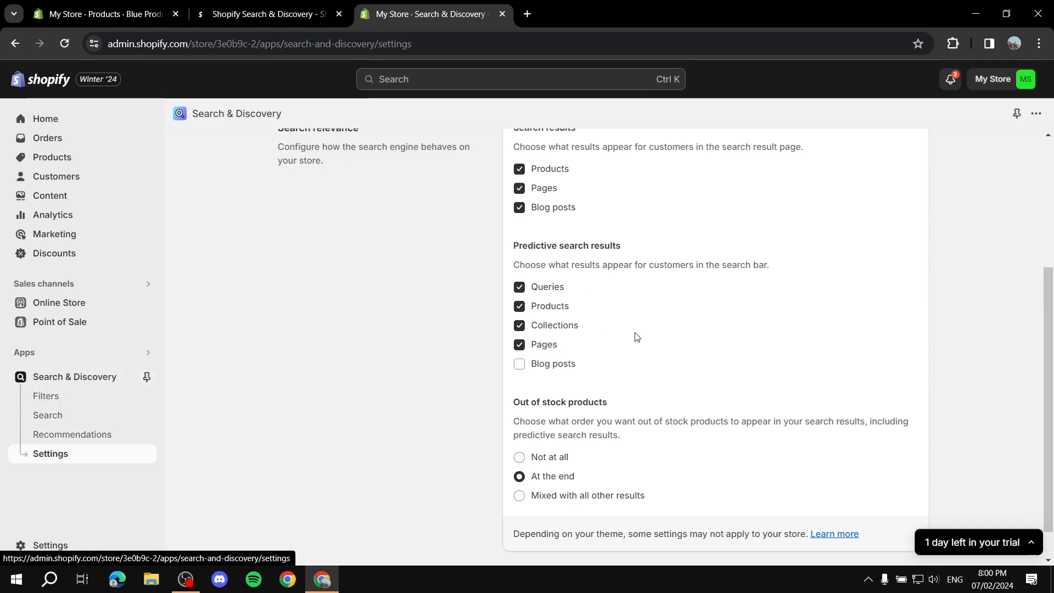
Open the Search & Discovery filters list and review the existing filters with their sources and types.
scroll(330, 381, up, 5)
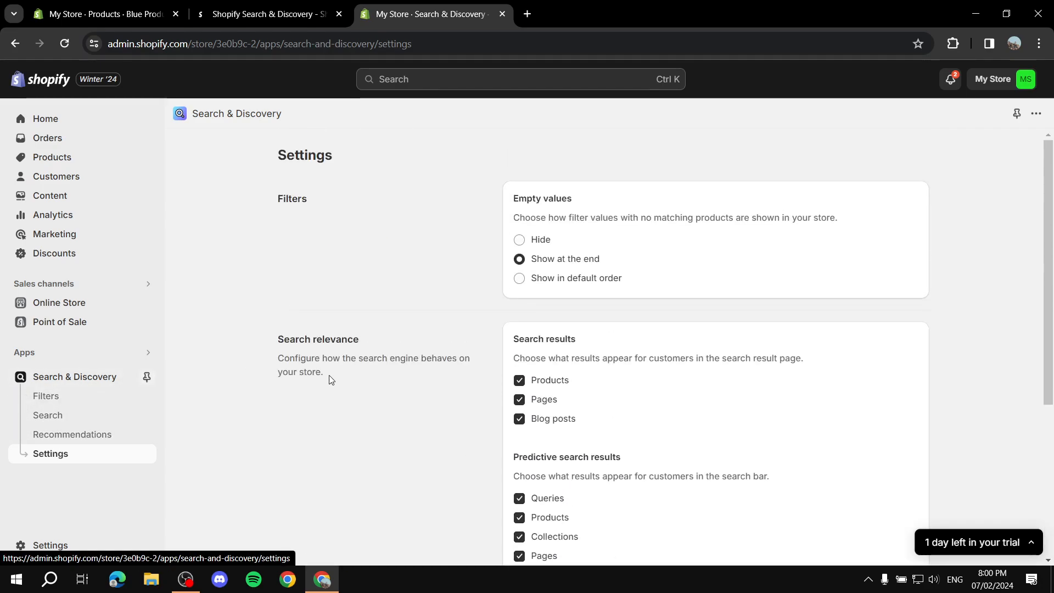
click(60, 402)
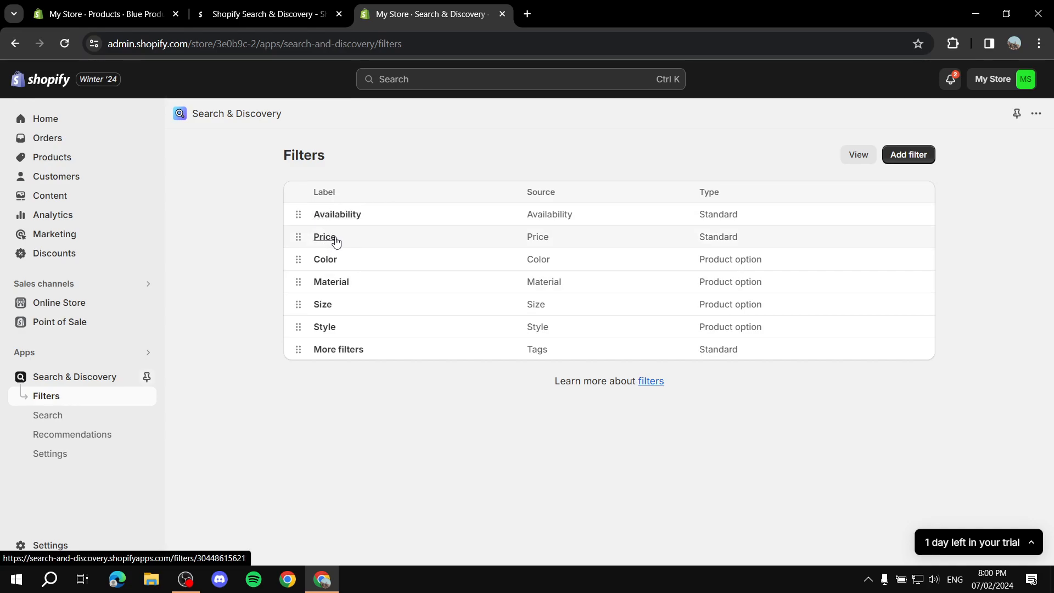
right_click(412, 267)
click(881, 366)
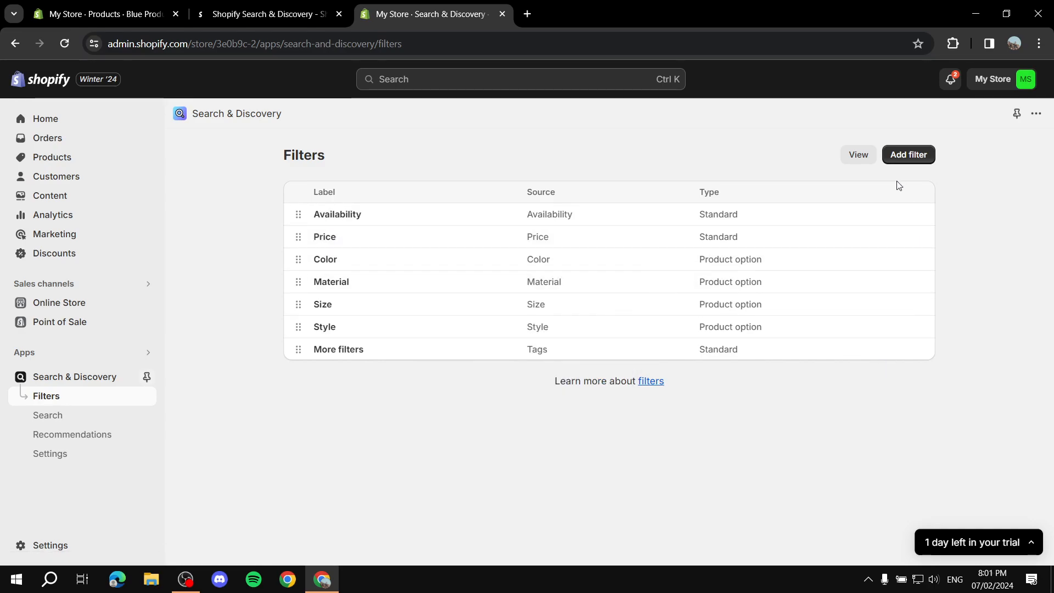
Review the standard and product option sources offered for a new filter, and return to the filters list without adding one.
click(922, 158)
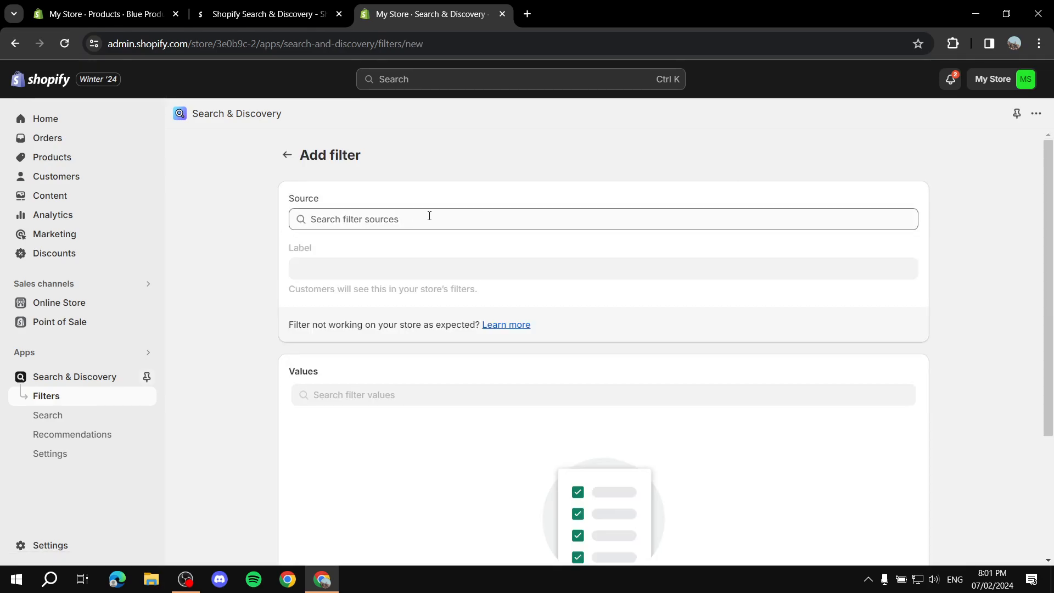
click(430, 217)
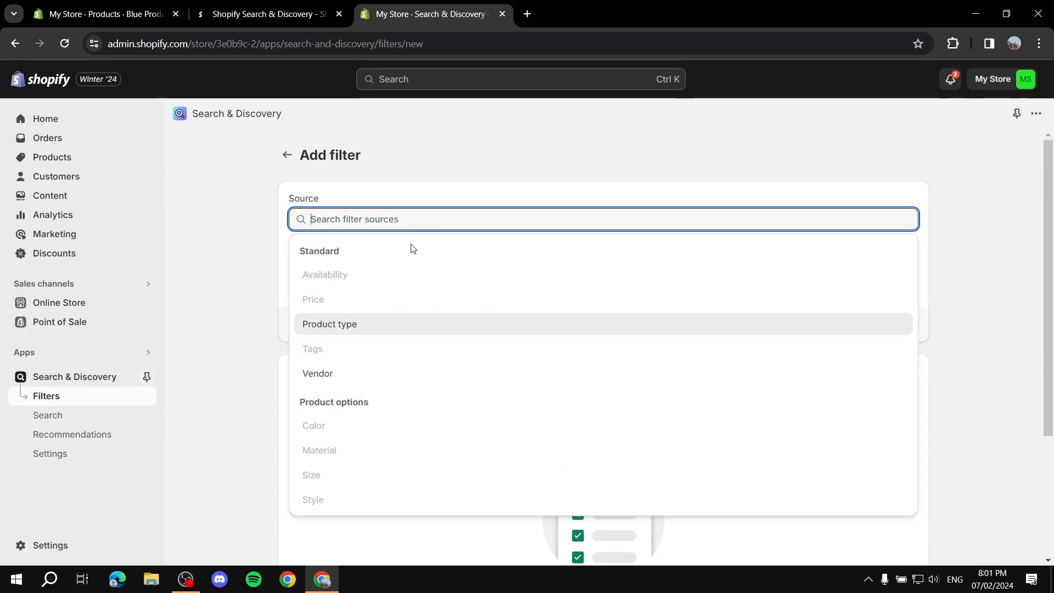
scroll(418, 338, down, 1)
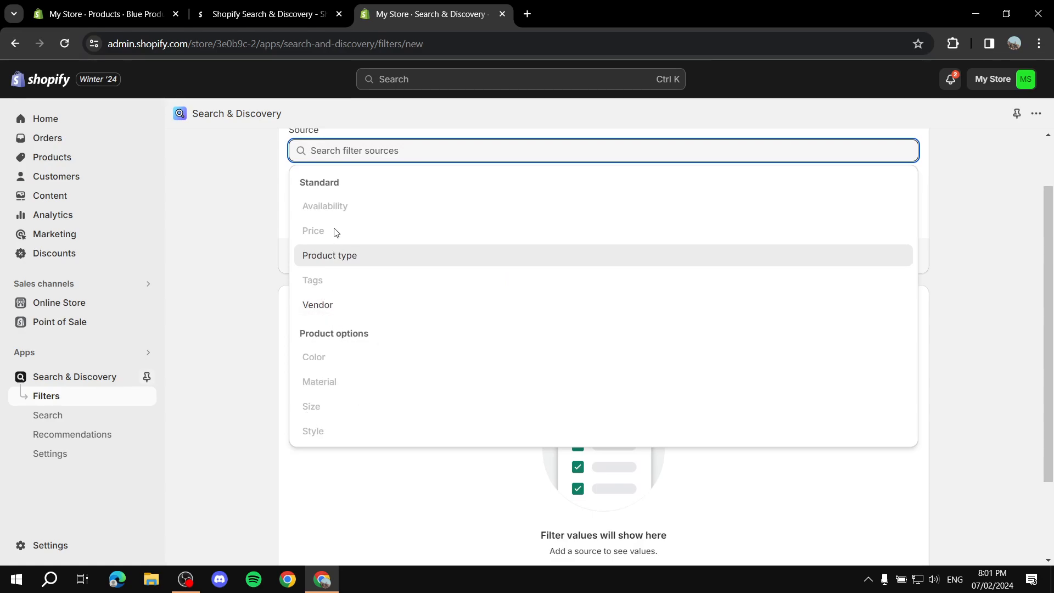
scroll(328, 228, up, 1)
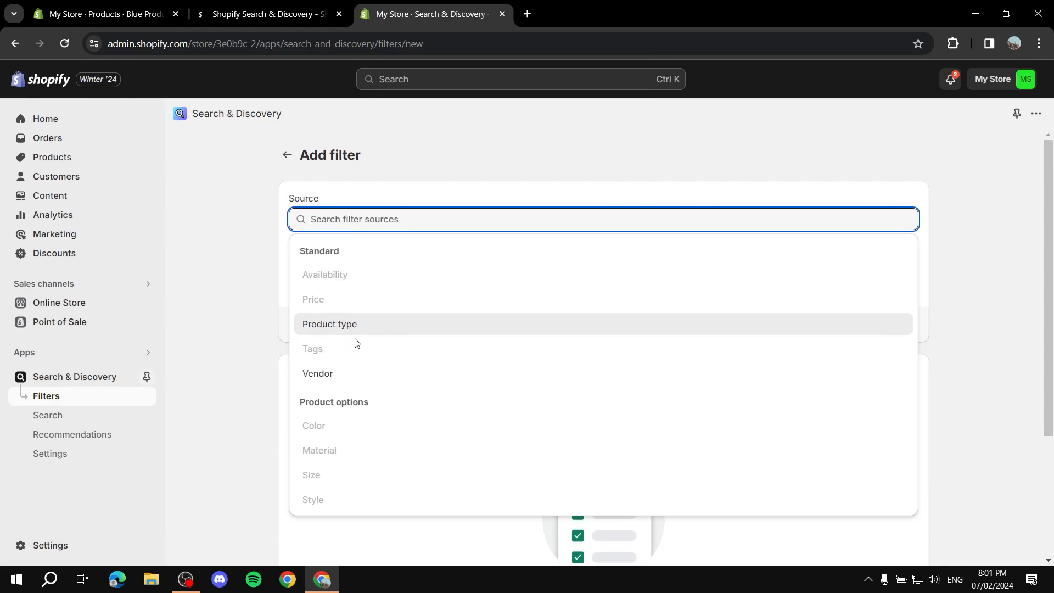
scroll(385, 363, down, 3)
scroll(353, 270, up, 3)
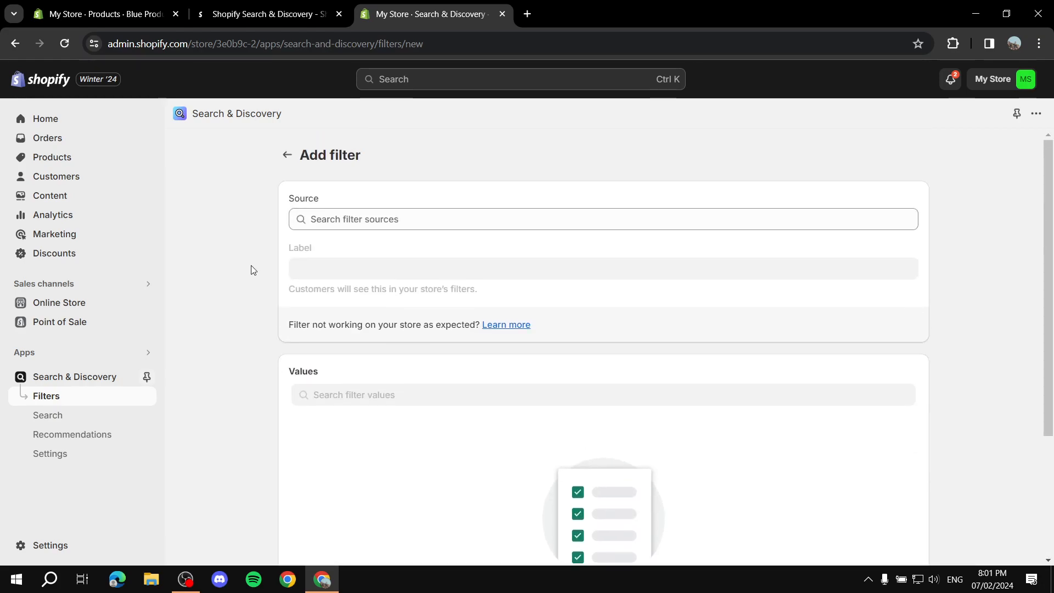
click(288, 157)
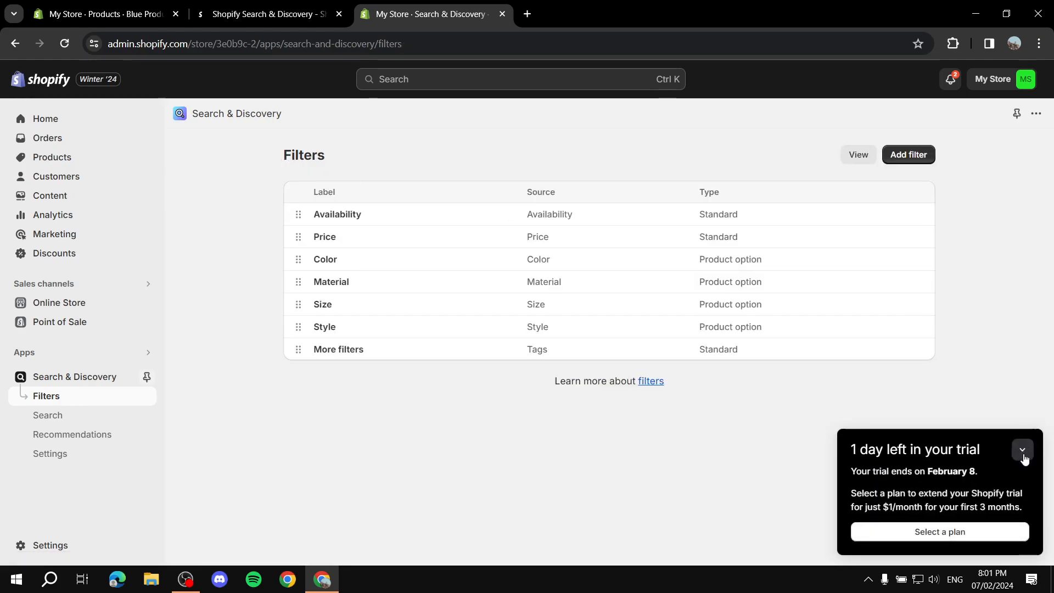
click(1023, 454)
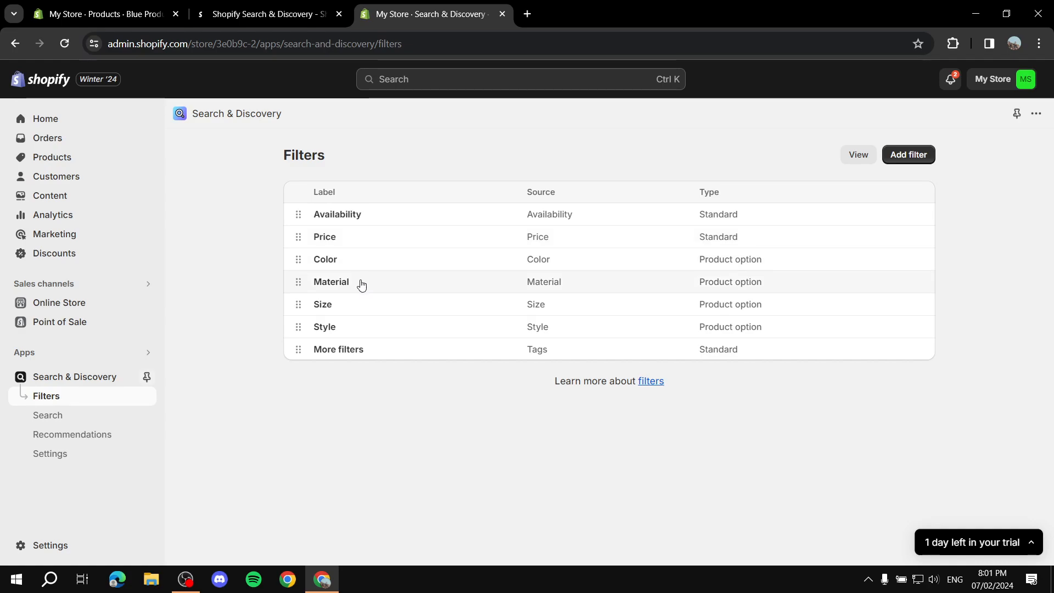
Open the Color filter, review its label and select all of its color values.
click(322, 259)
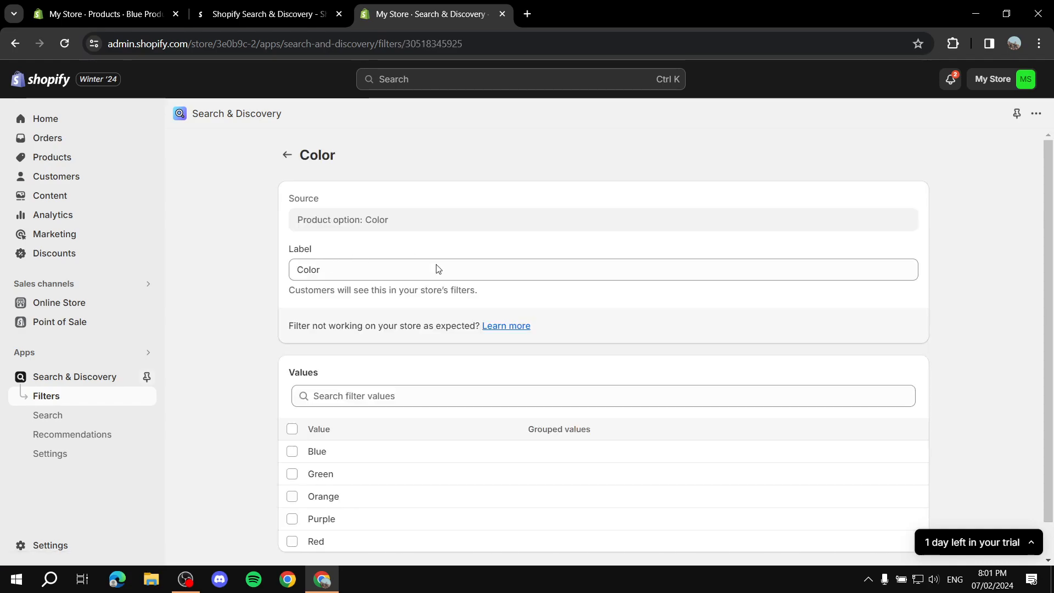
scroll(538, 321, down, 1)
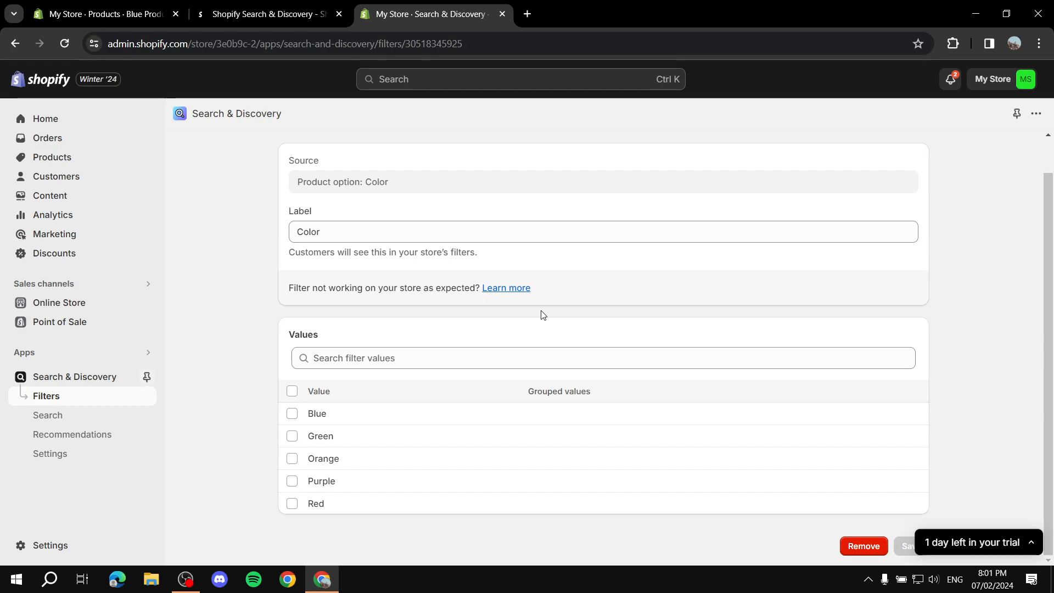
drag(374, 241, 143, 236)
click(269, 346)
click(292, 391)
scroll(252, 481, down, 1)
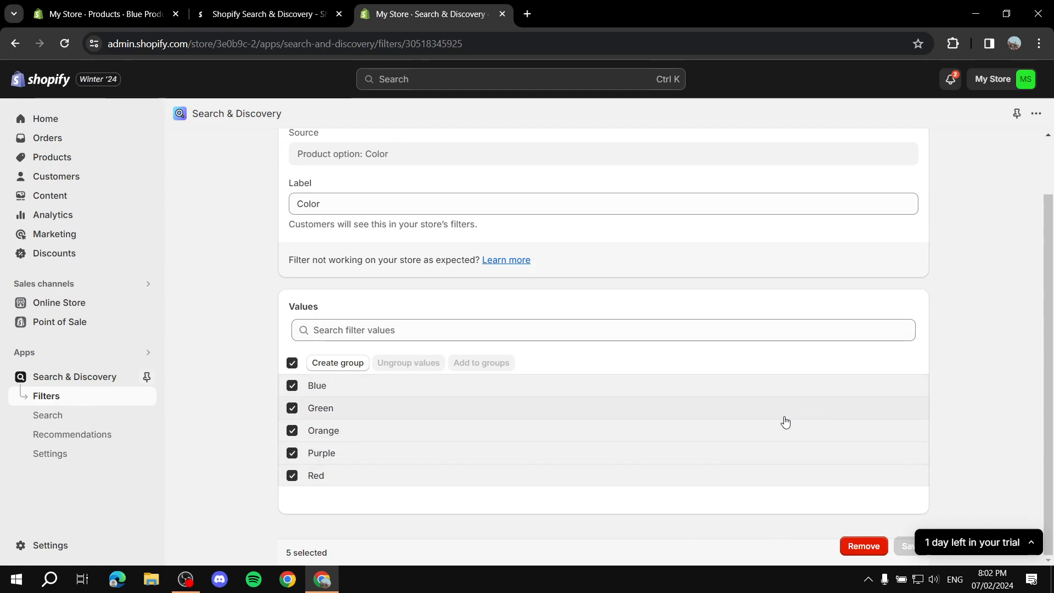
scroll(400, 258, up, 1)
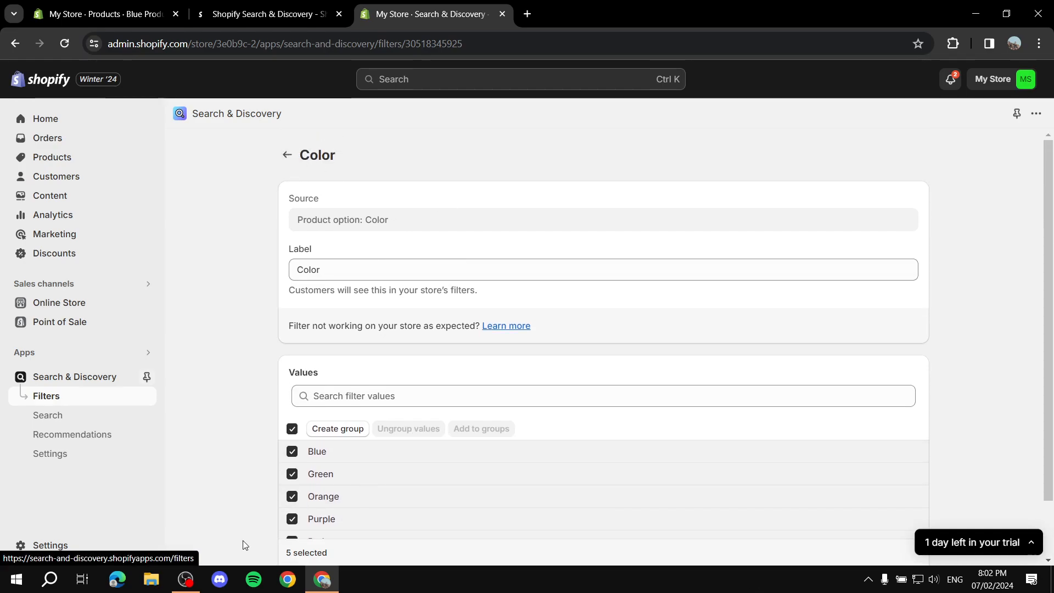
scroll(352, 401, down, 1)
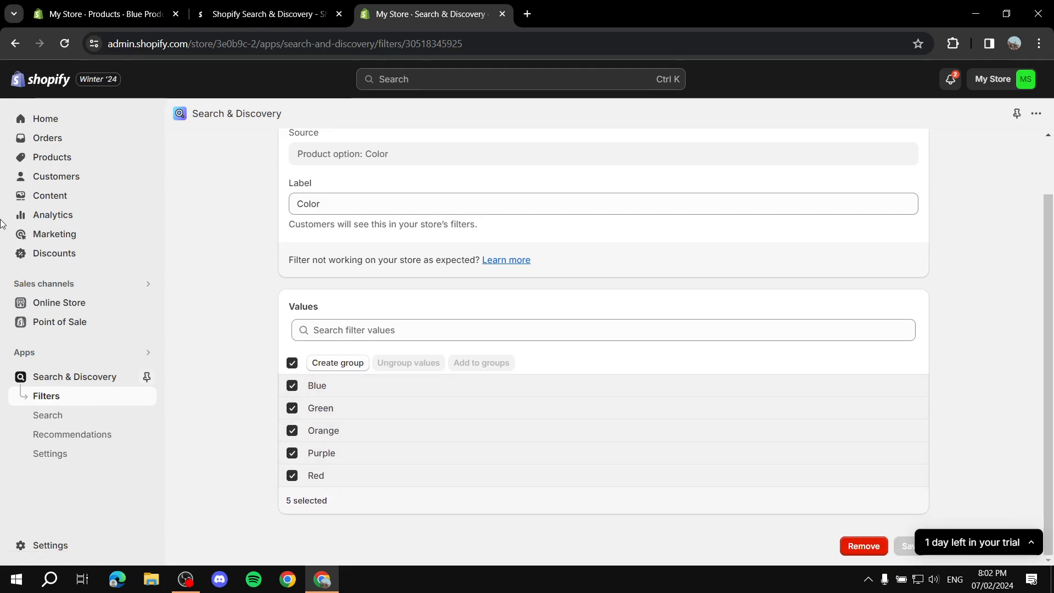
Open Blue Product from the products list, review its variant options and tags, and return to the list.
click(66, 160)
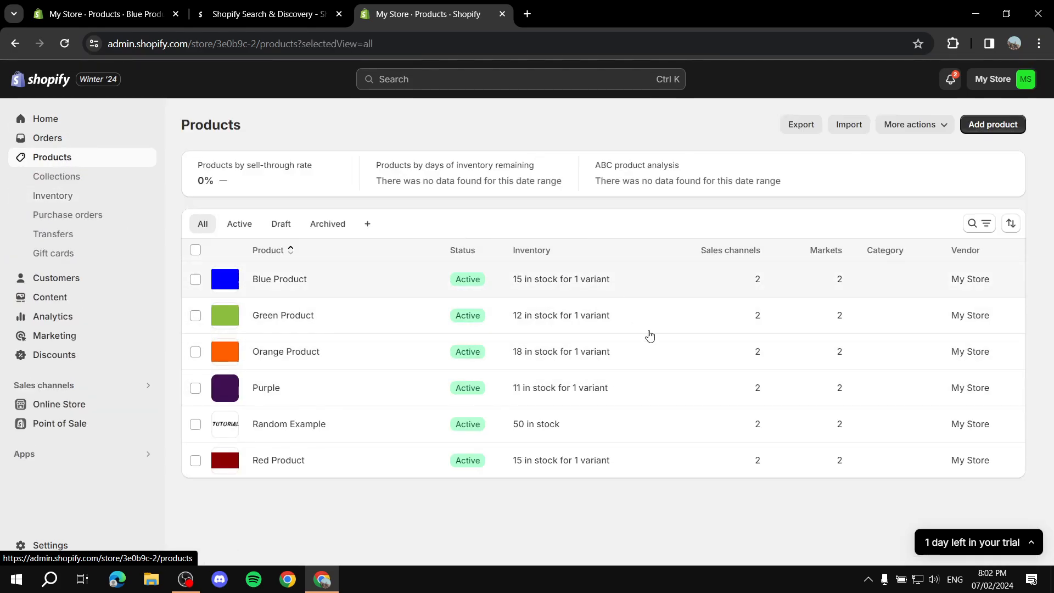
click(273, 280)
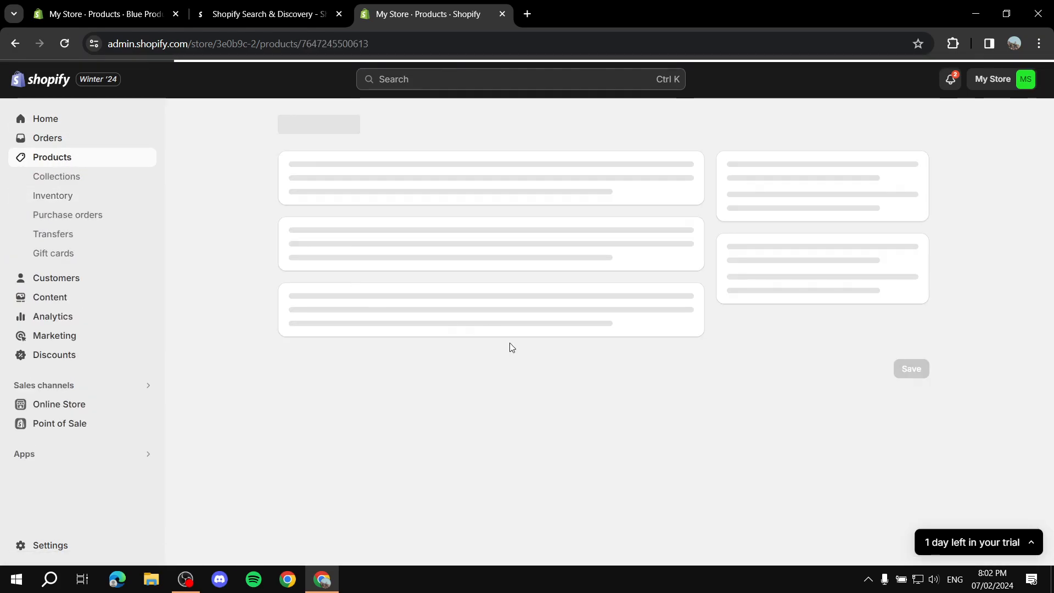
scroll(419, 400, down, 10)
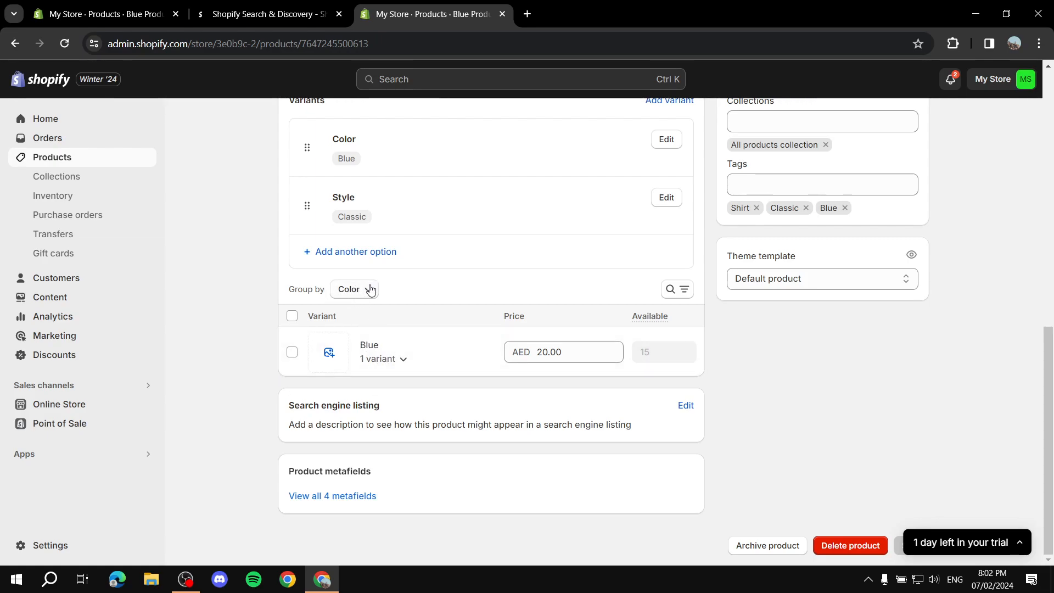
click(20, 48)
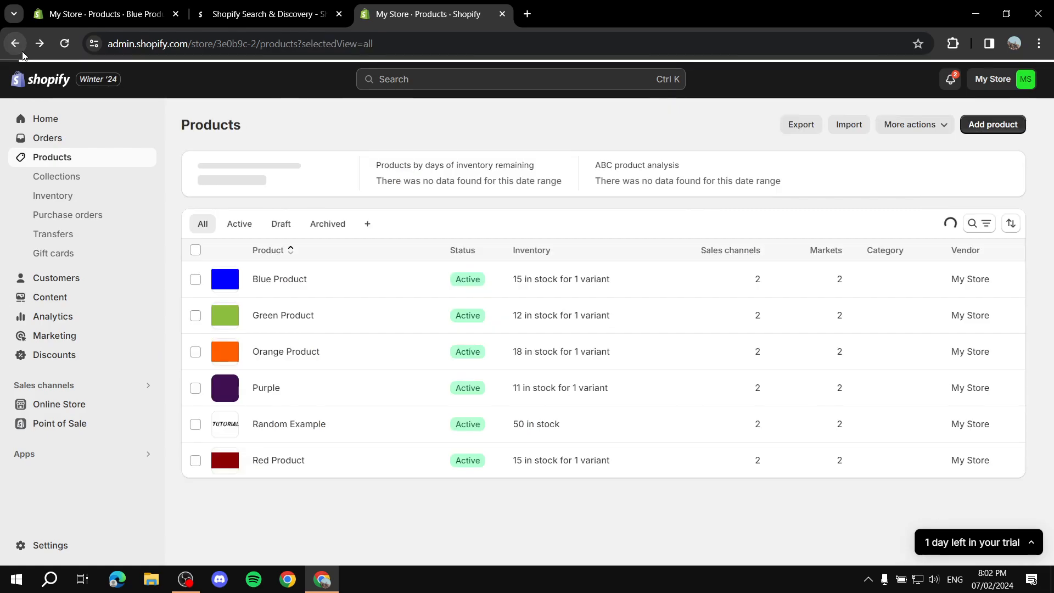
Reopen the installed Search & Discovery app and go to its filters list.
click(42, 456)
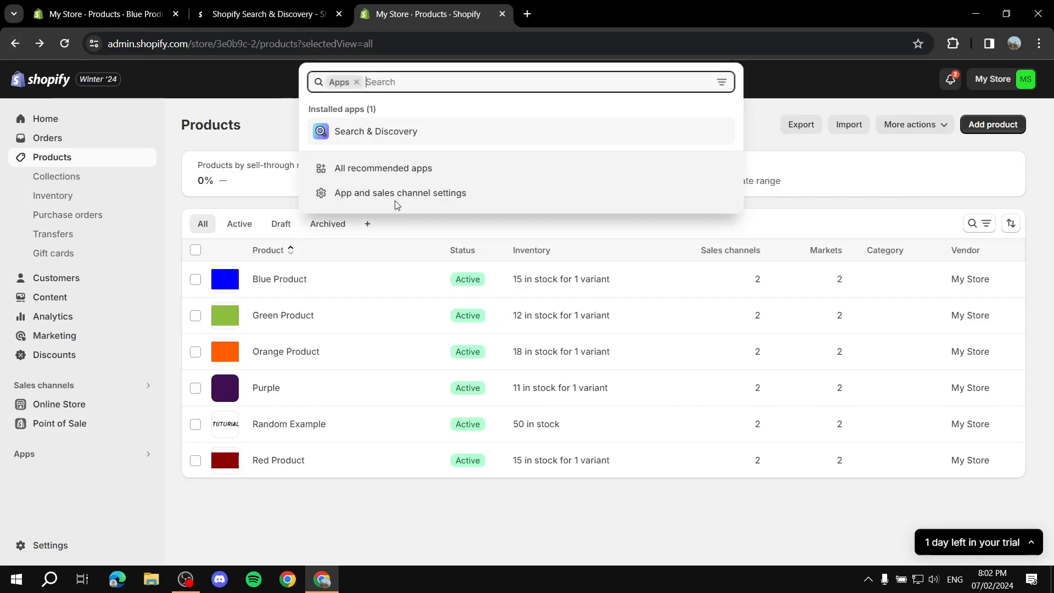
click(378, 131)
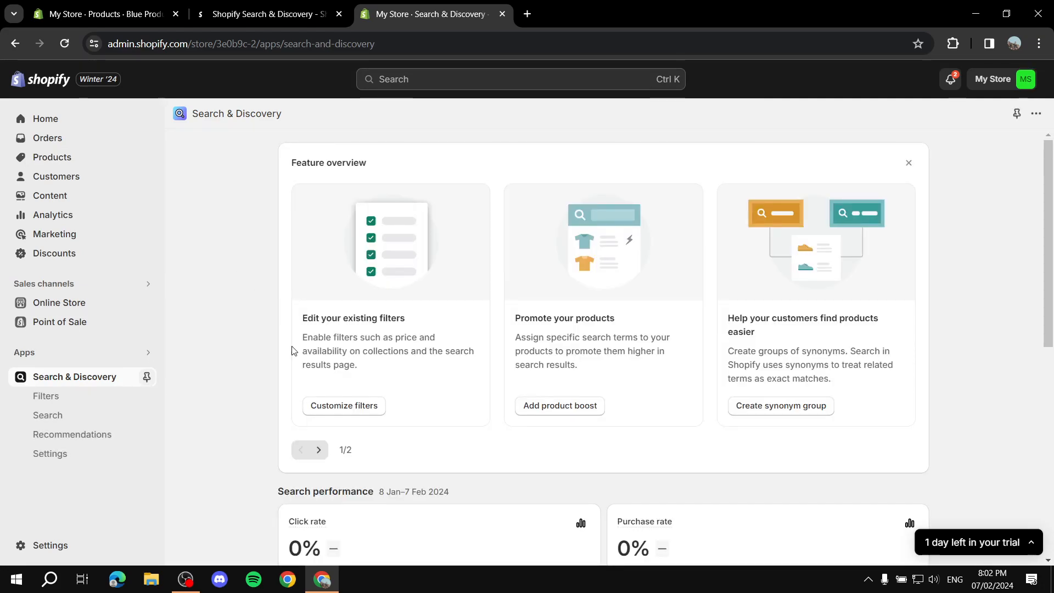
click(44, 397)
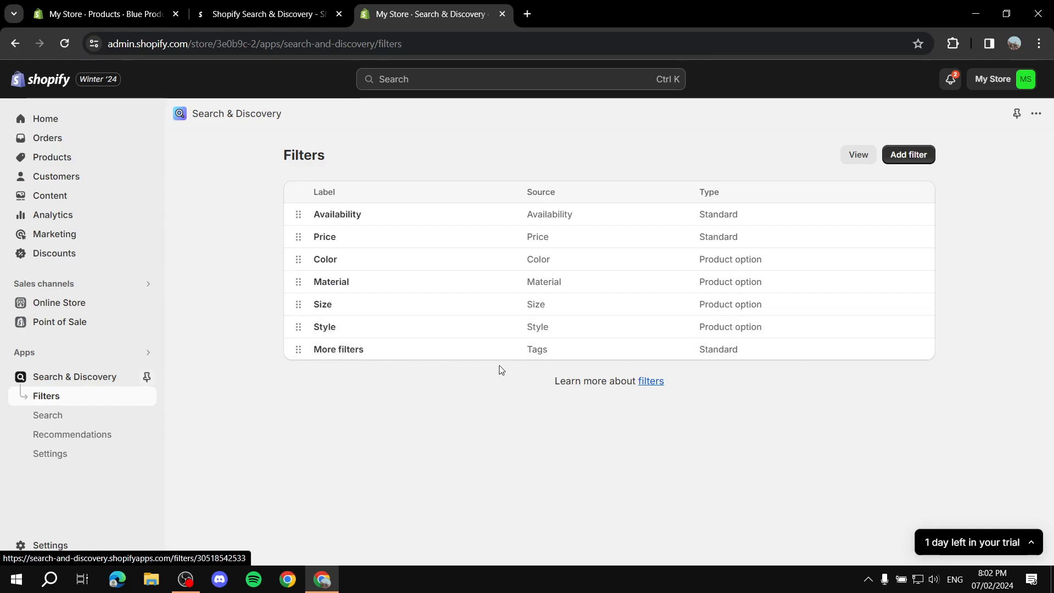
Open the More filters entry, sourced from product tags, and set its label to "Tags".
click(343, 357)
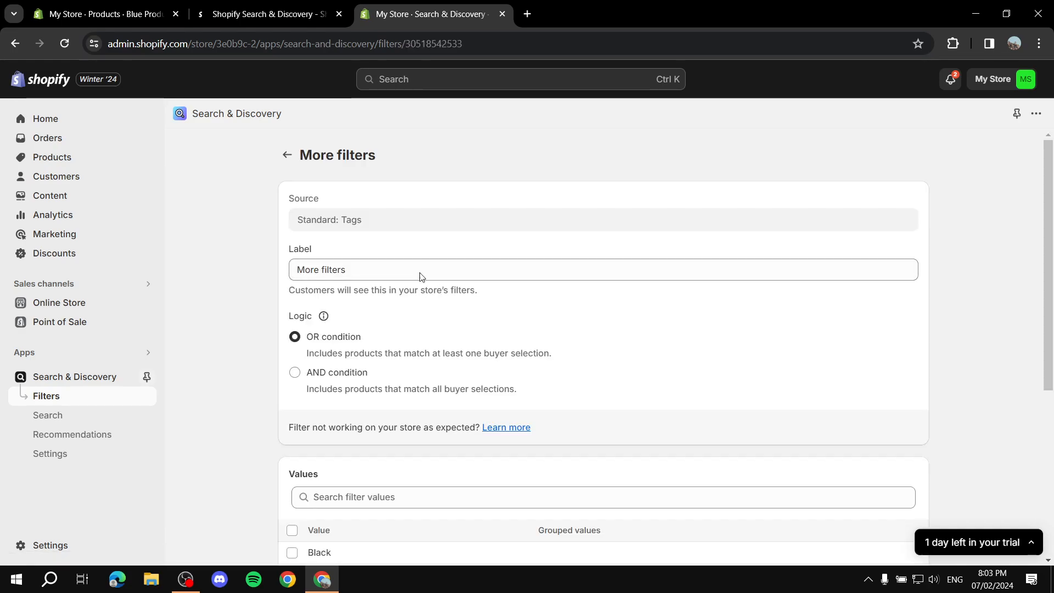
drag(456, 268, 159, 257)
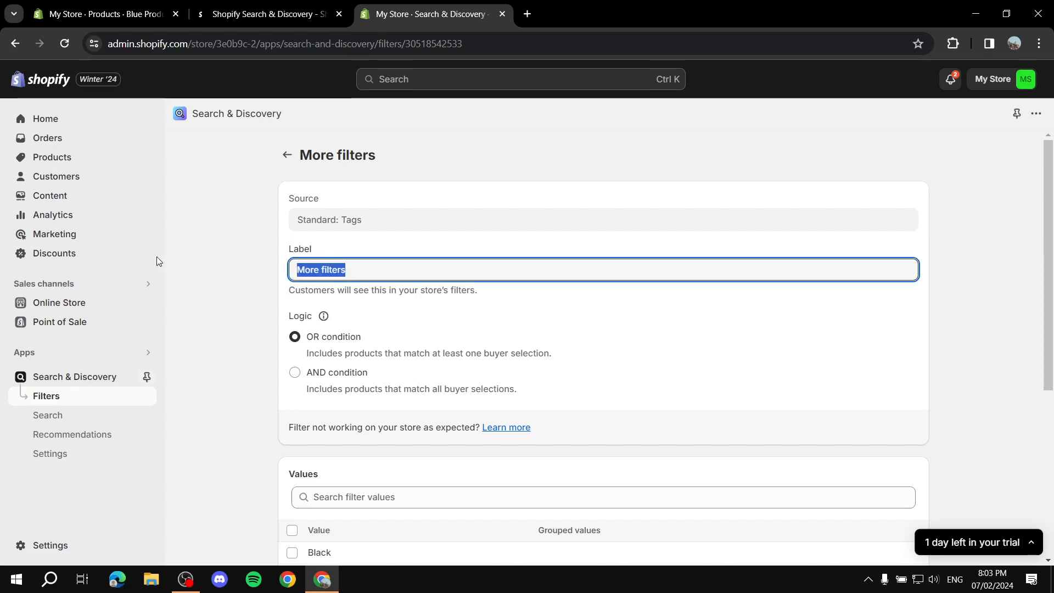
key(BackSpace)
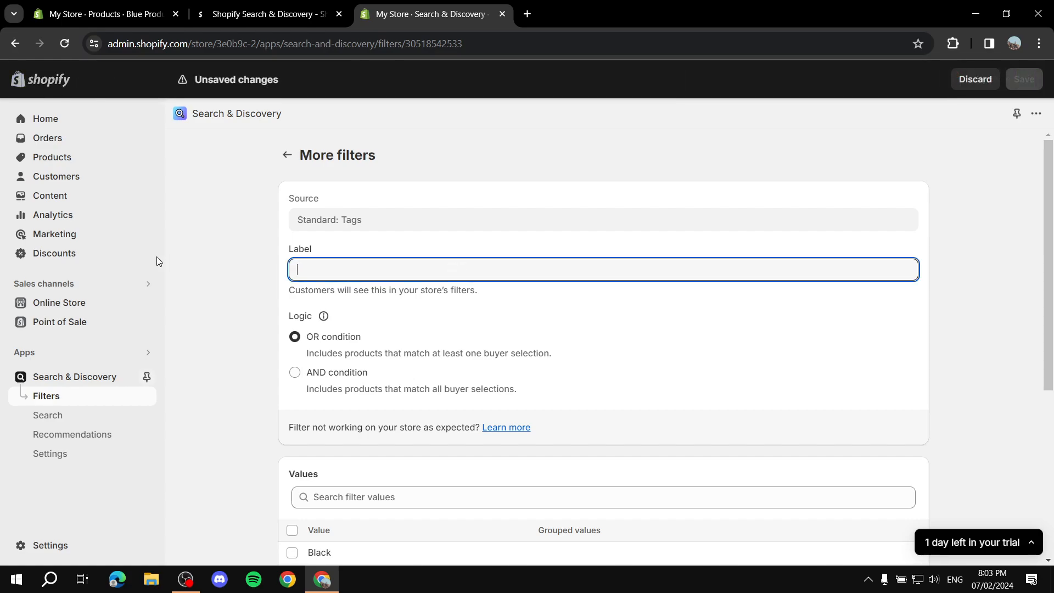
text(Tags)
click(168, 255)
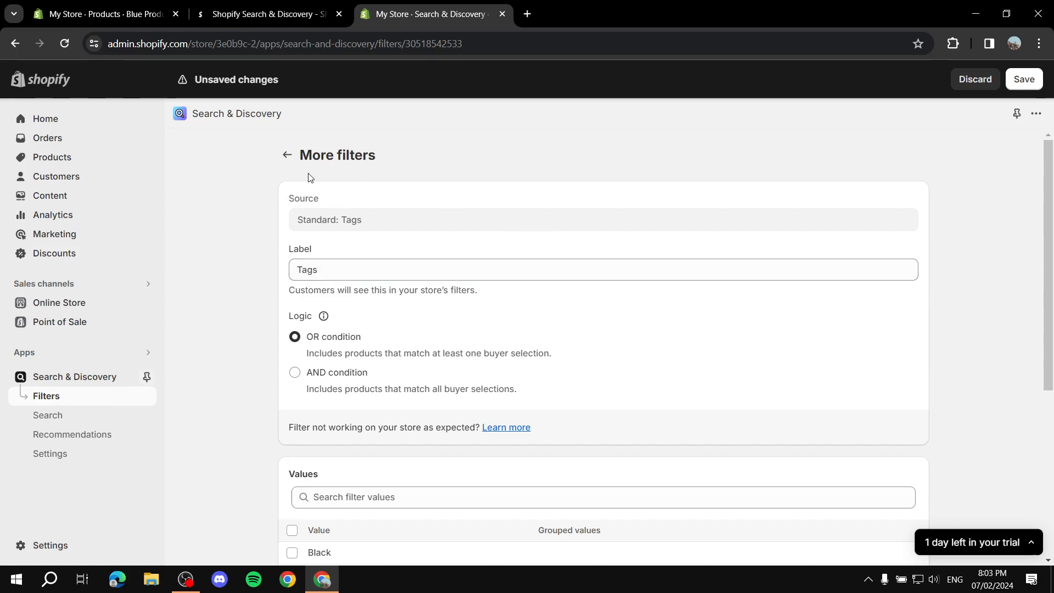
Compare the OR and AND logic options and set the tag filter to AND condition.
scroll(508, 266, down, 1)
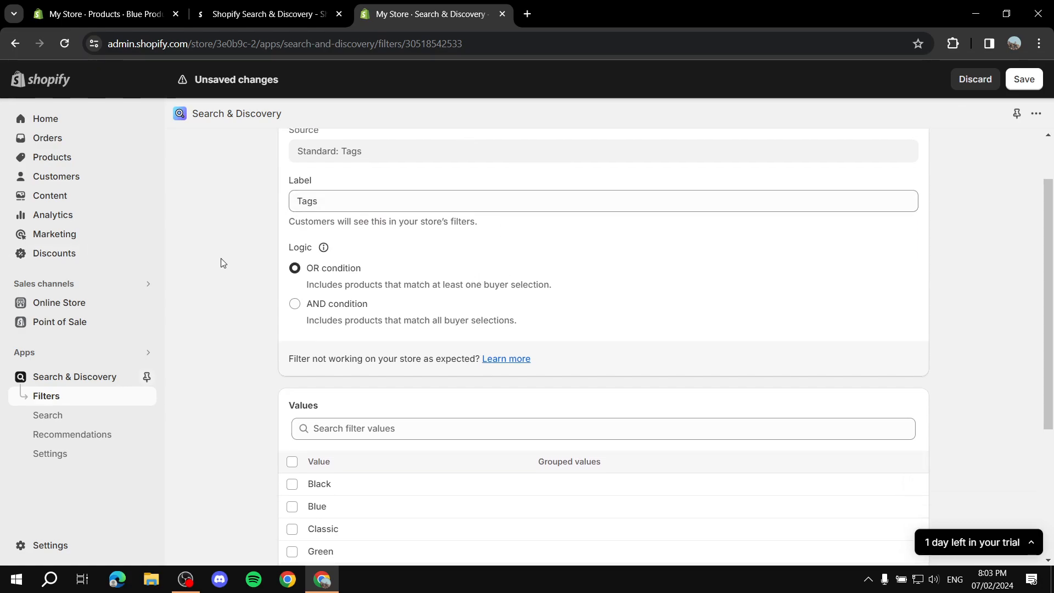
mouse_move(333, 252)
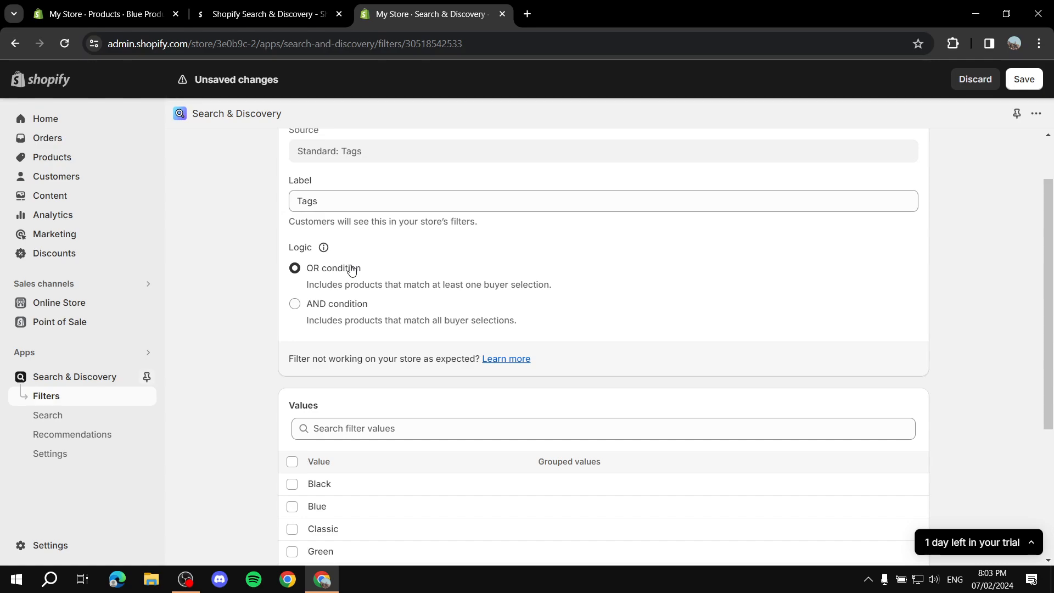
click(331, 311)
click(338, 270)
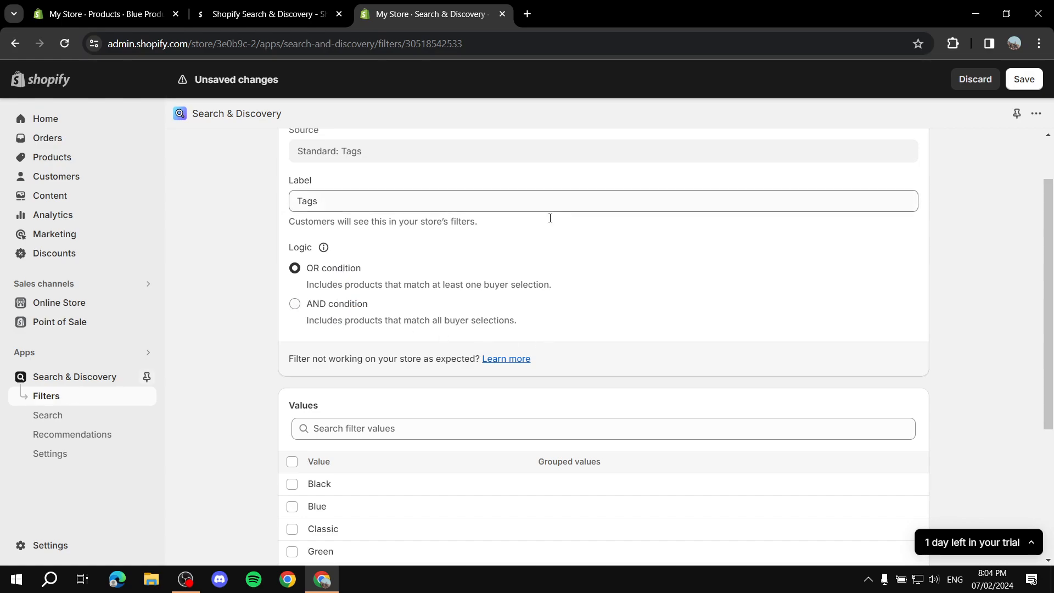
click(295, 304)
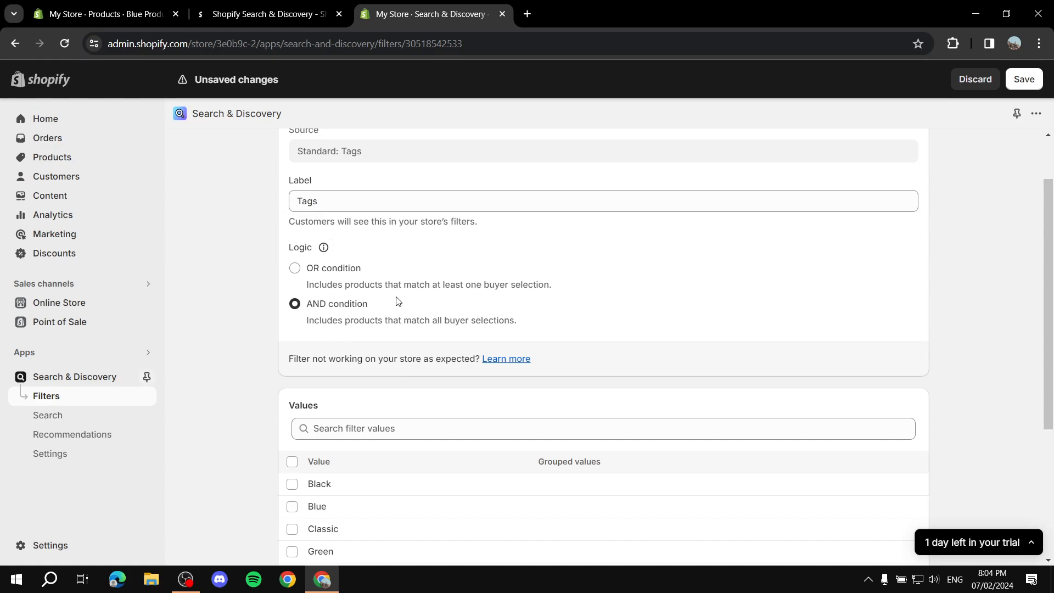
Select all the tag filter's values, from Black through Red, plus Rubber, Shirt and Tutorial.
scroll(399, 303, down, 1)
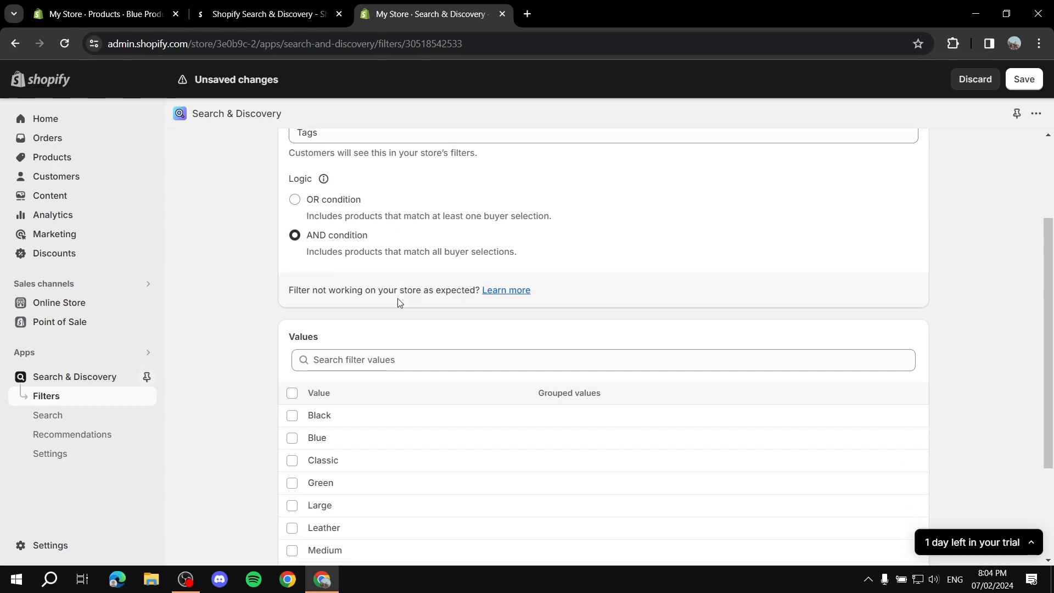
scroll(397, 298, down, 3)
click(292, 242)
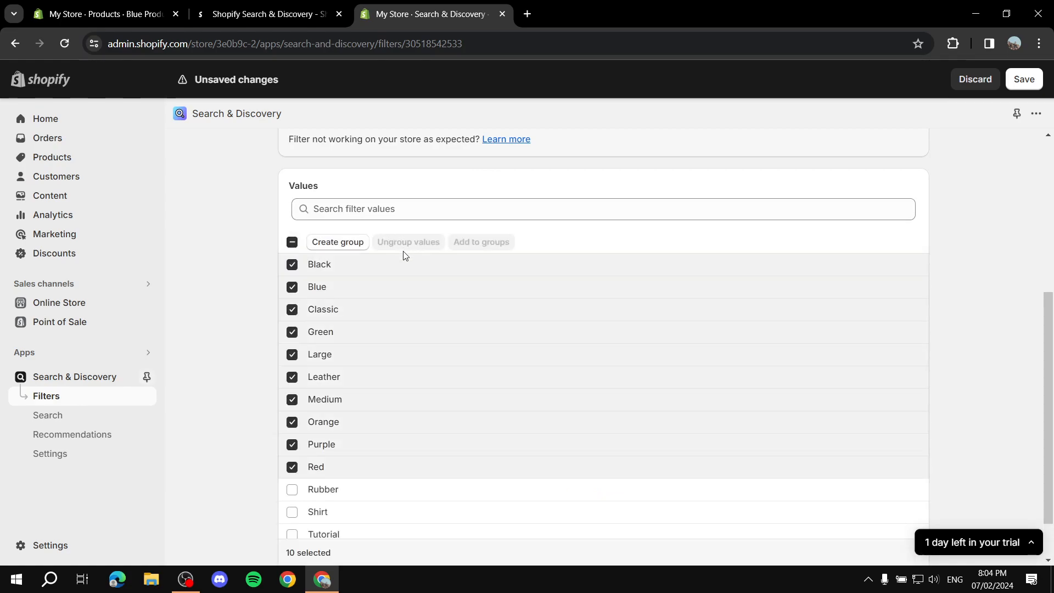
scroll(384, 302, down, 1)
click(292, 457)
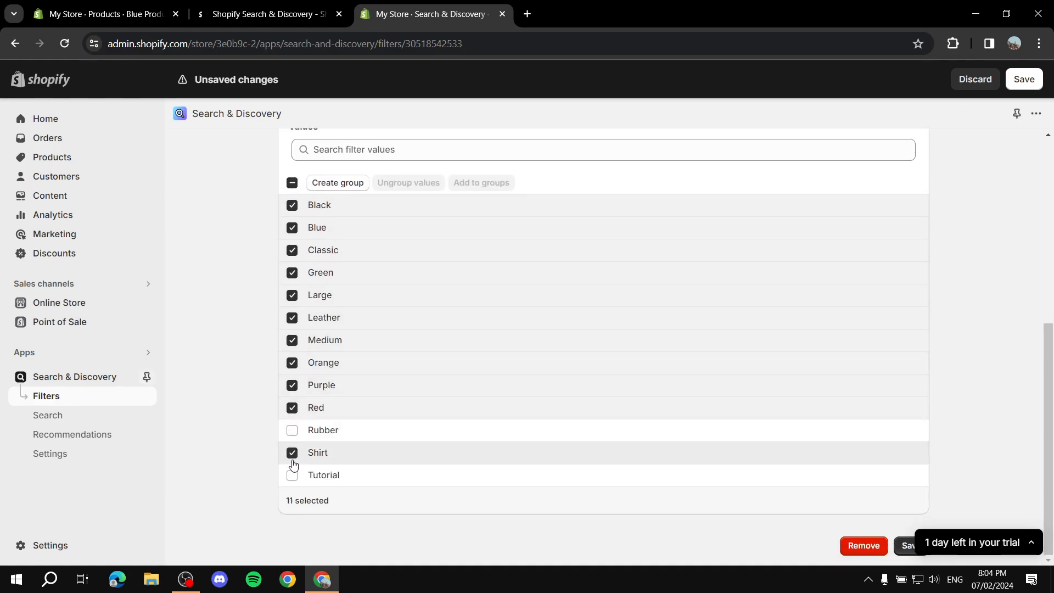
click(291, 474)
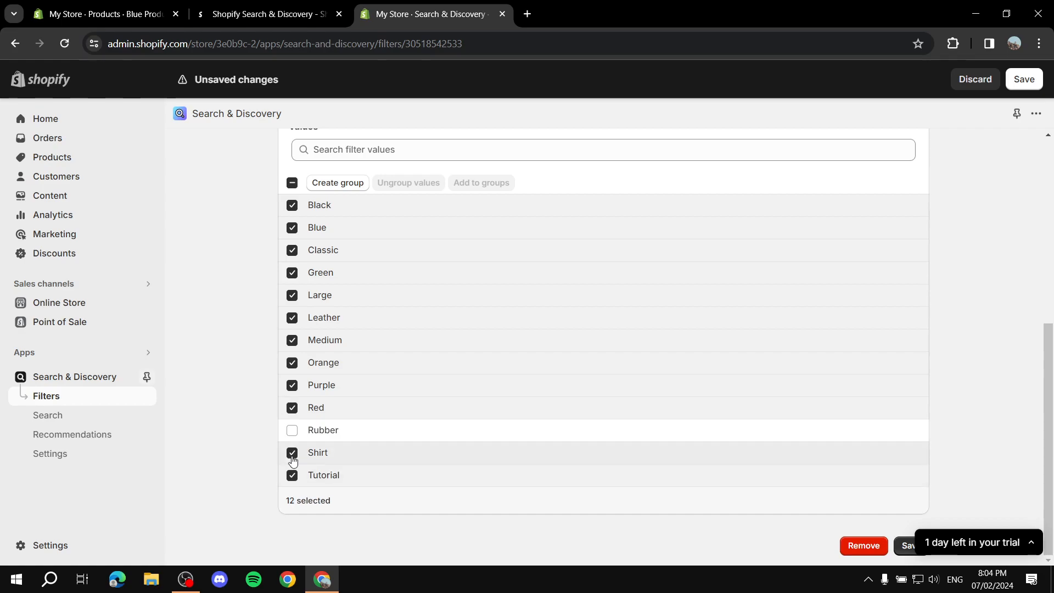
click(292, 430)
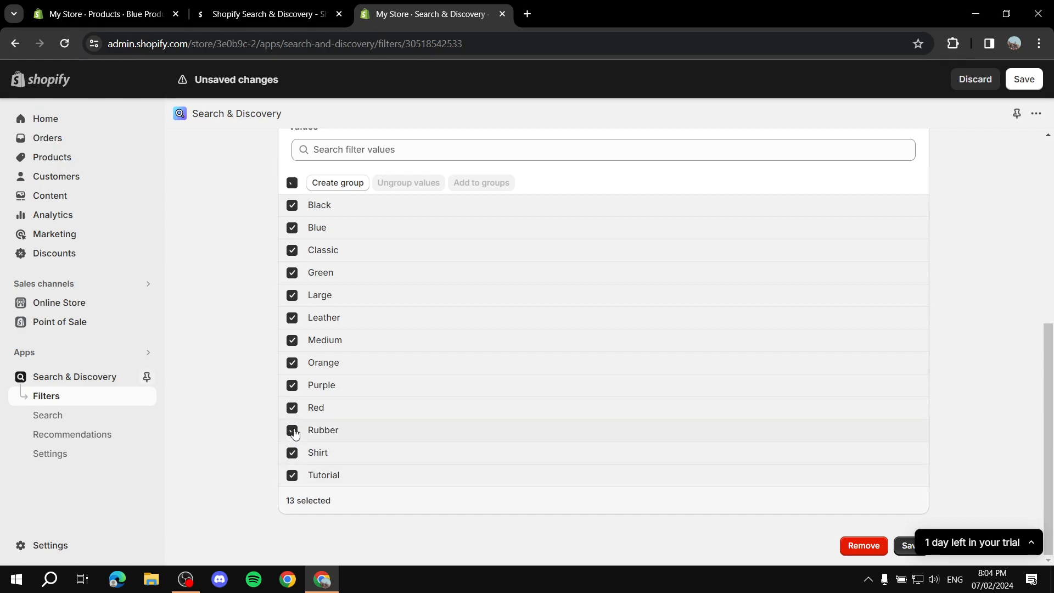
Save the tag filter and open the Dawn theme's customizer on the store's Catalog page.
click(908, 549)
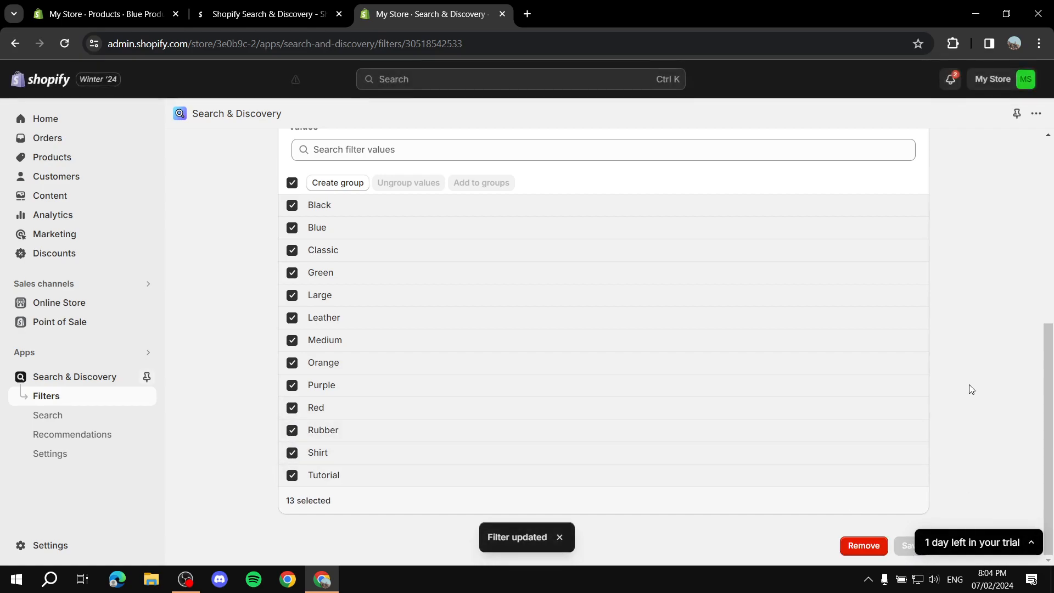
click(75, 300)
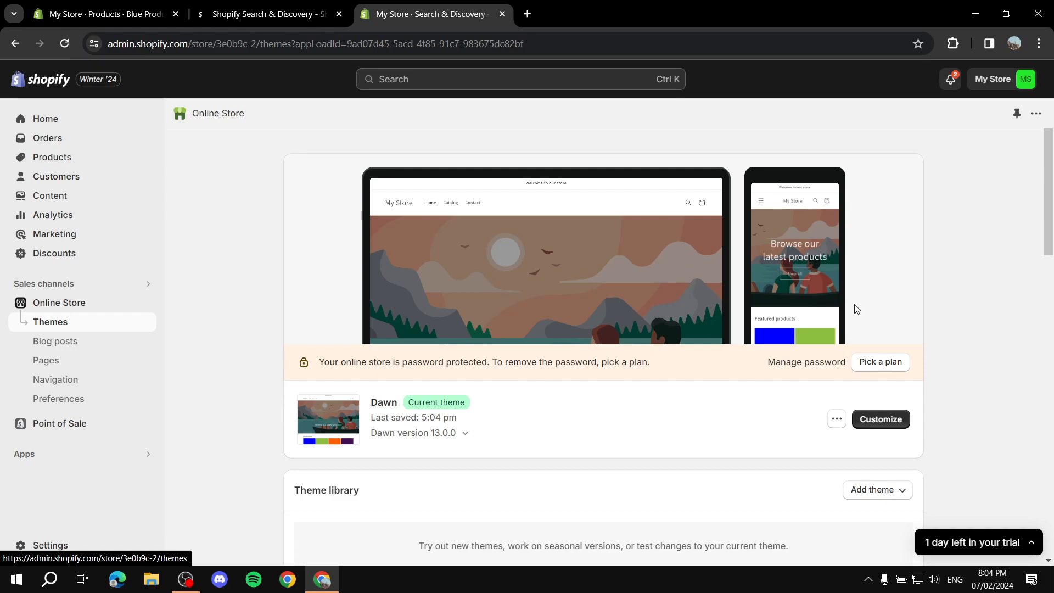
click(895, 423)
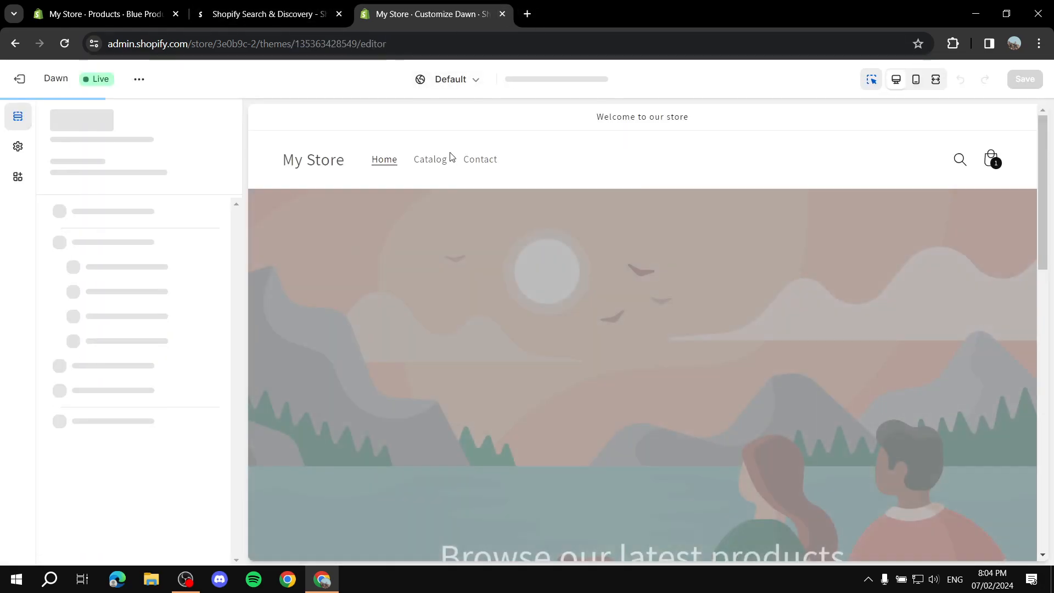
click(431, 163)
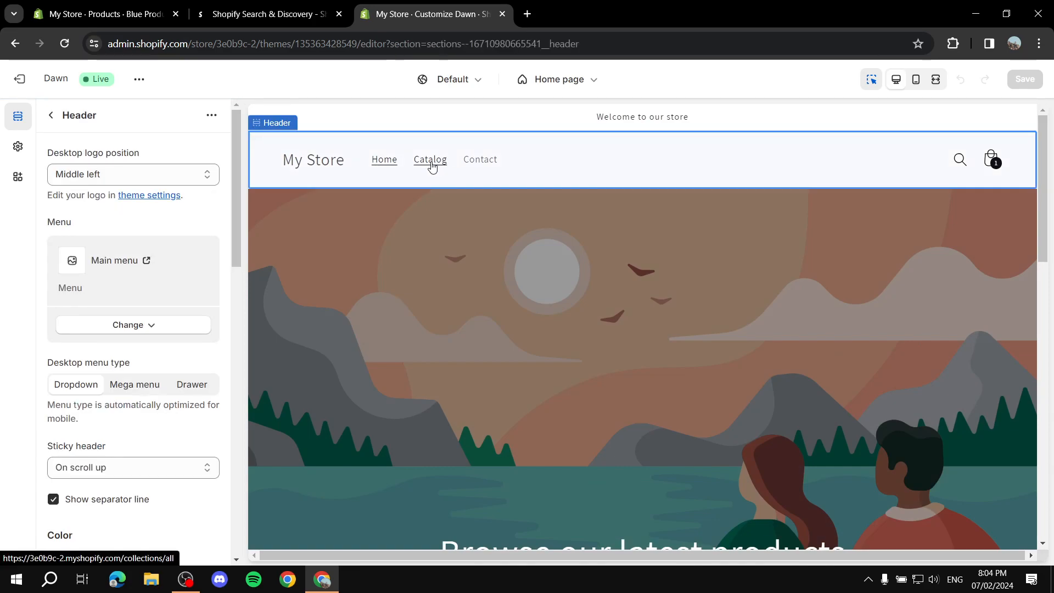
click(431, 163)
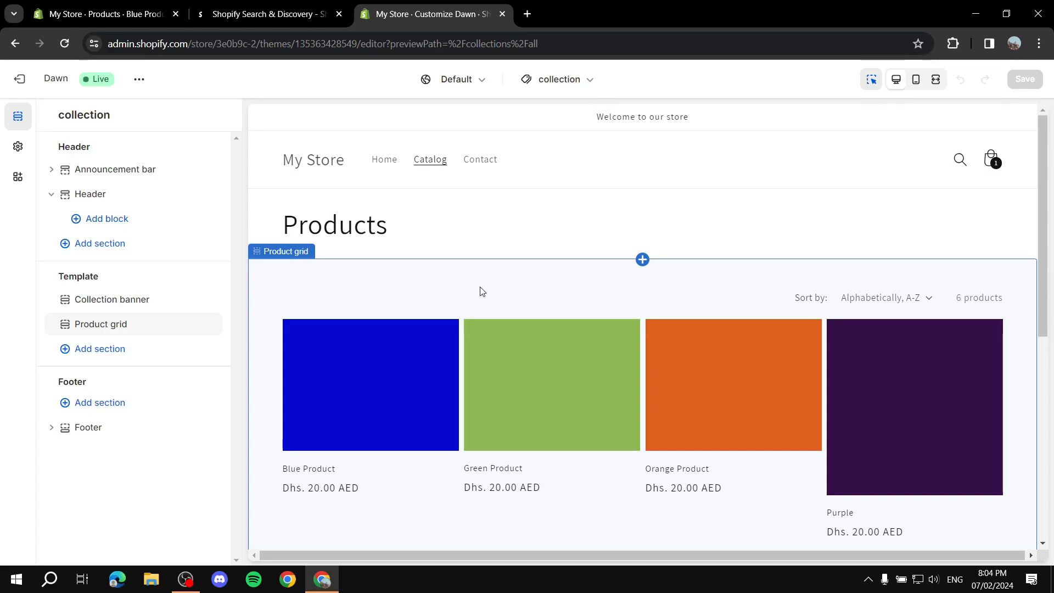
Enable filtering in the Catalog page's Product grid section and save the theme.
scroll(613, 403, down, 3)
scroll(471, 225, up, 3)
click(445, 295)
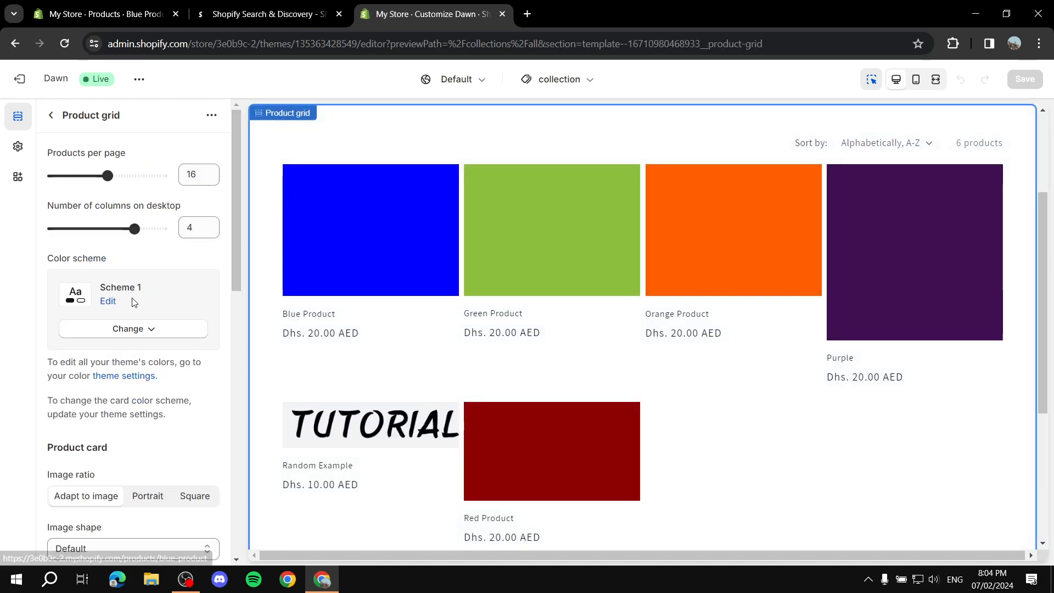
scroll(140, 262, down, 6)
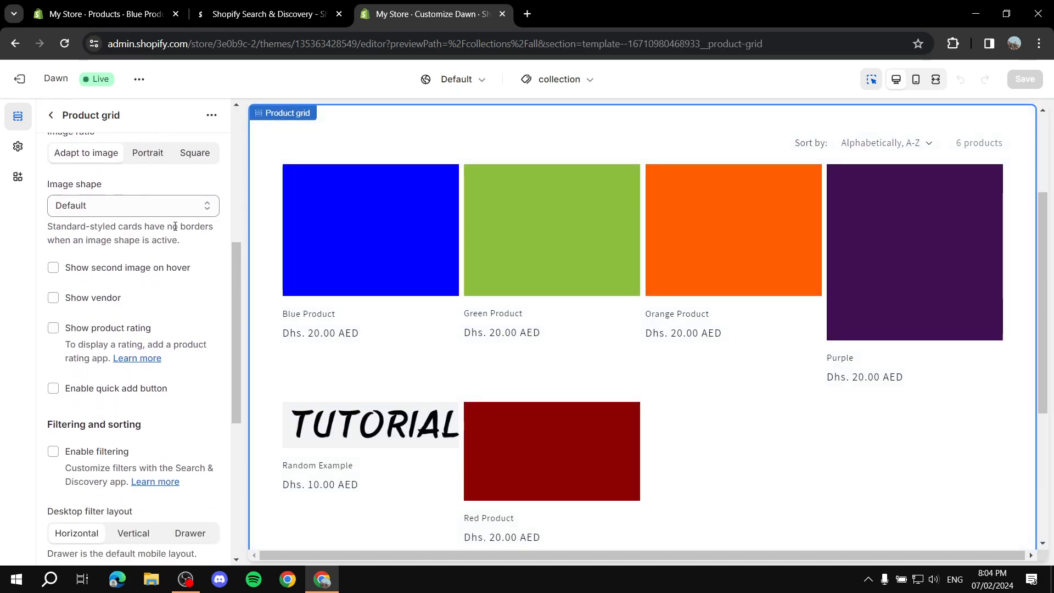
scroll(175, 226, down, 2)
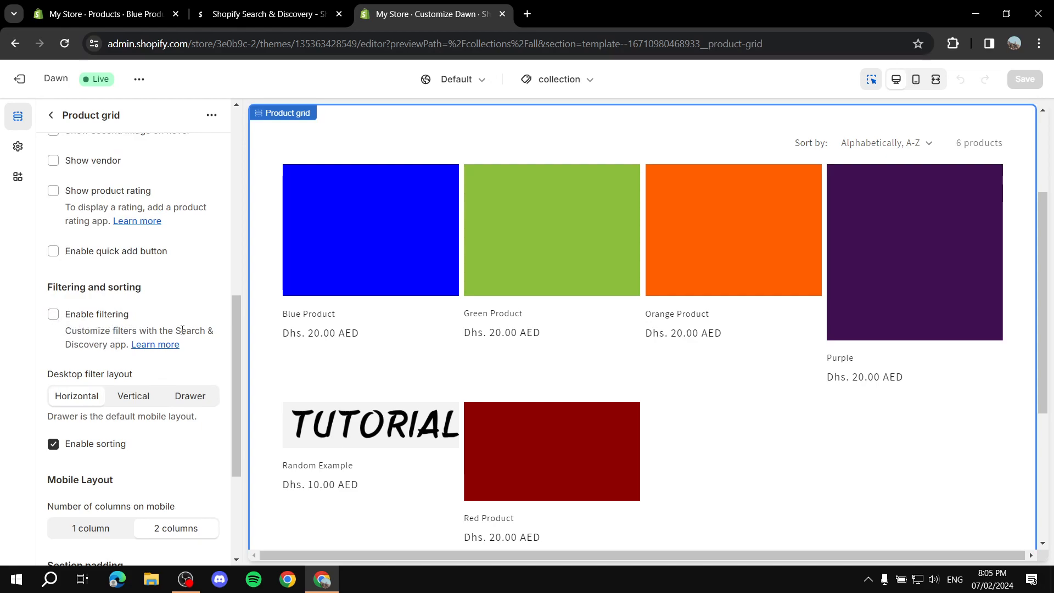
click(54, 315)
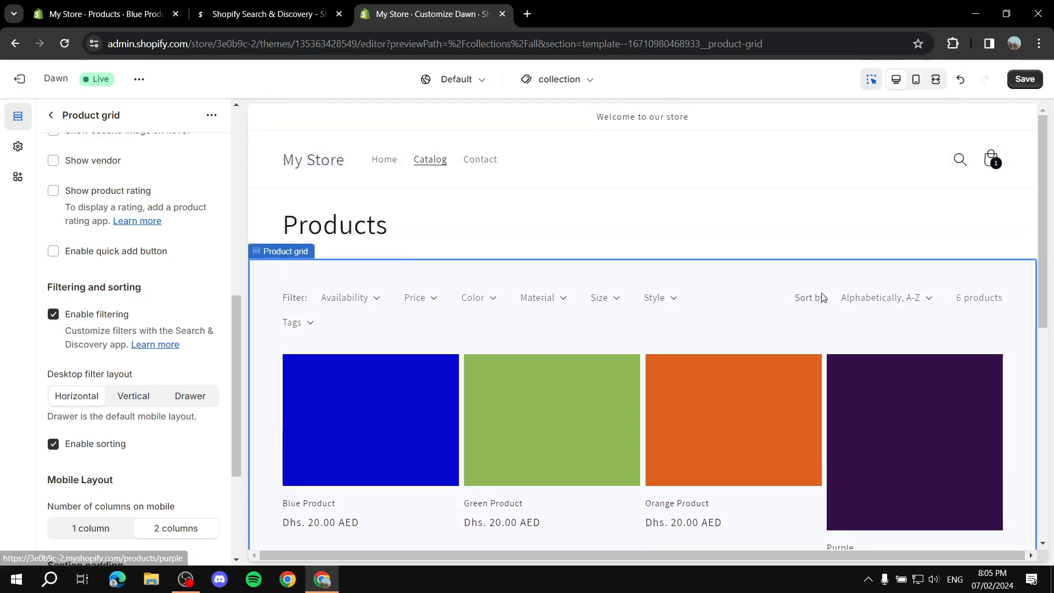
click(1024, 79)
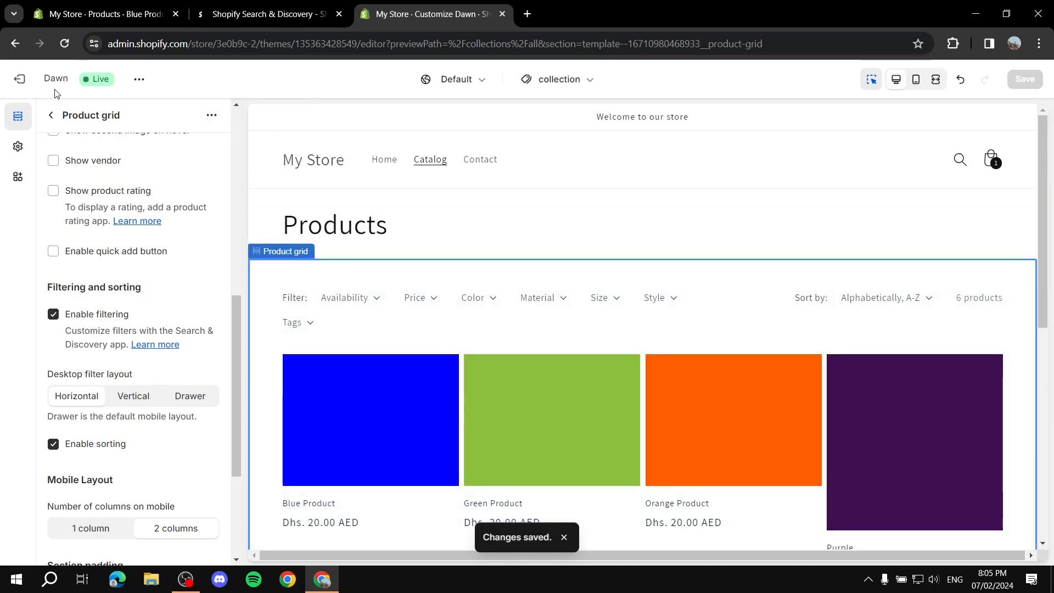
Leave the theme editor and open the Catalog page of the live online store.
click(20, 78)
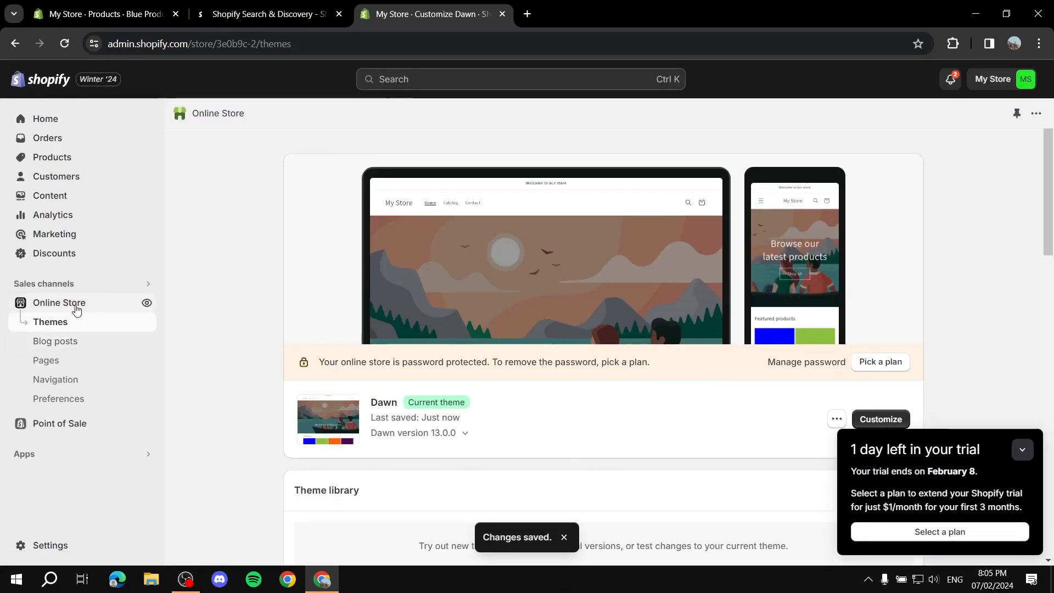
click(147, 303)
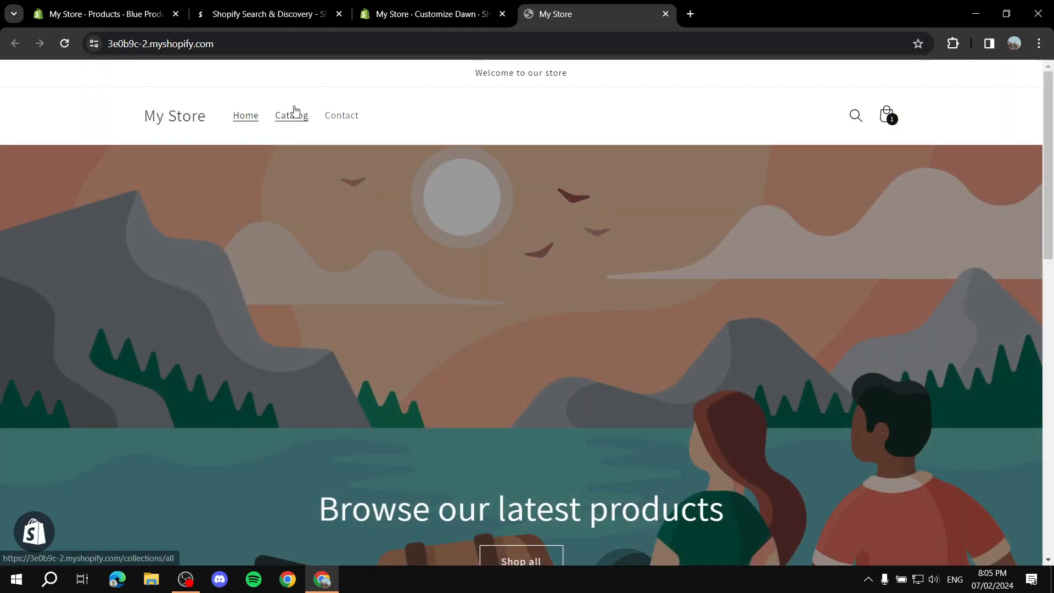
click(306, 122)
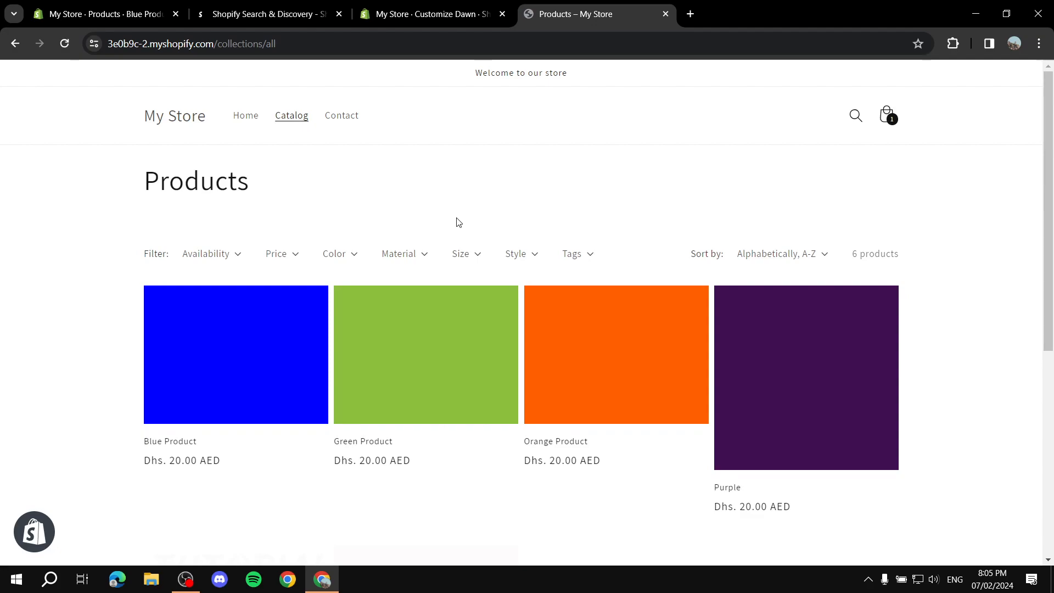
Examine the options offered by the Availability and Price filters on the storefront's product list.
click(225, 257)
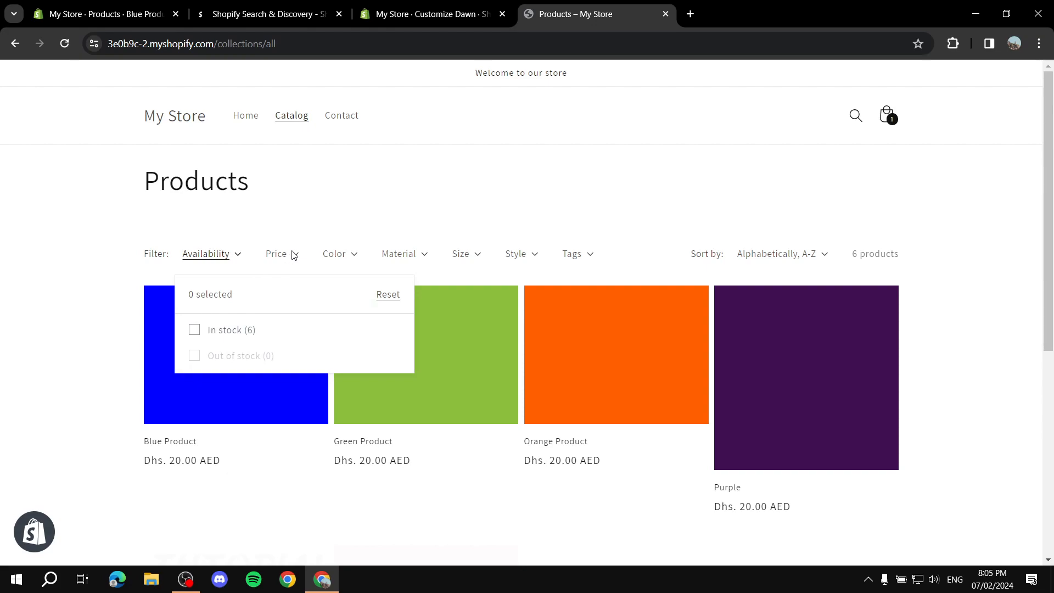
click(321, 212)
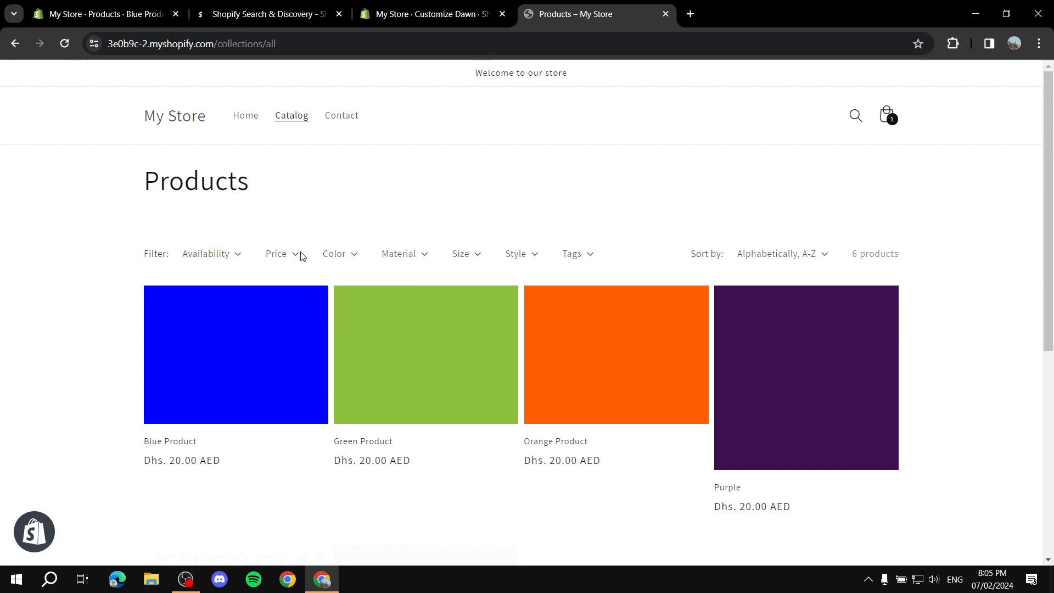
click(286, 256)
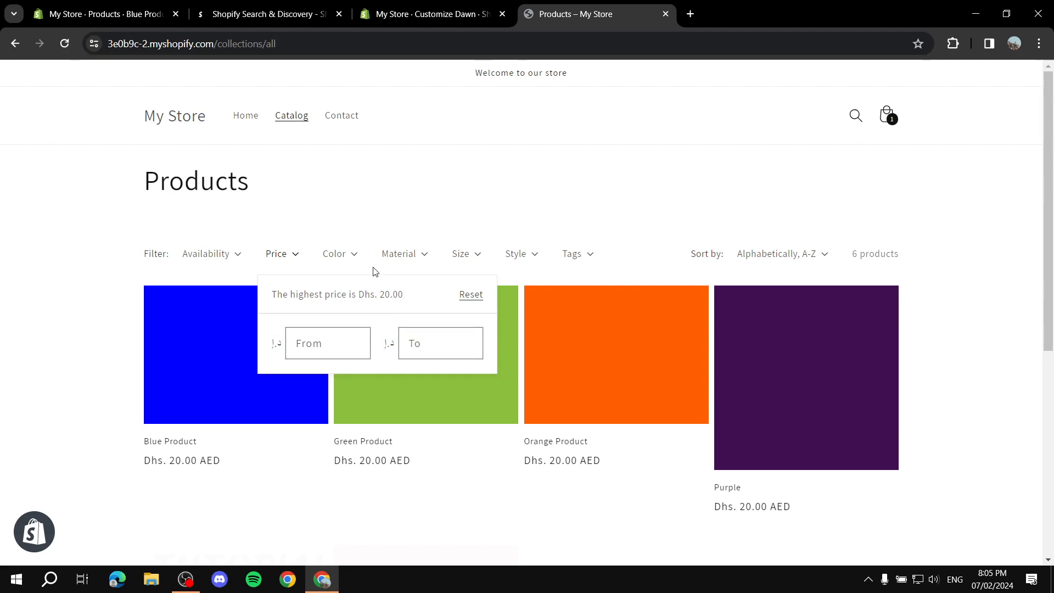
click(348, 256)
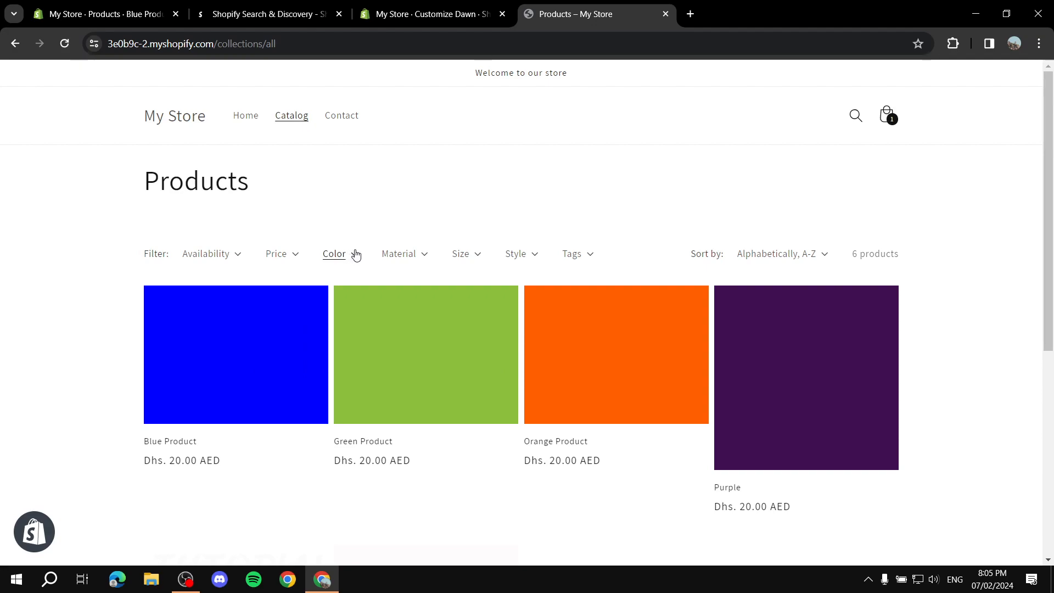
Test the Color filter with Orange and Blue, and remove all applied filters.
click(356, 254)
click(346, 385)
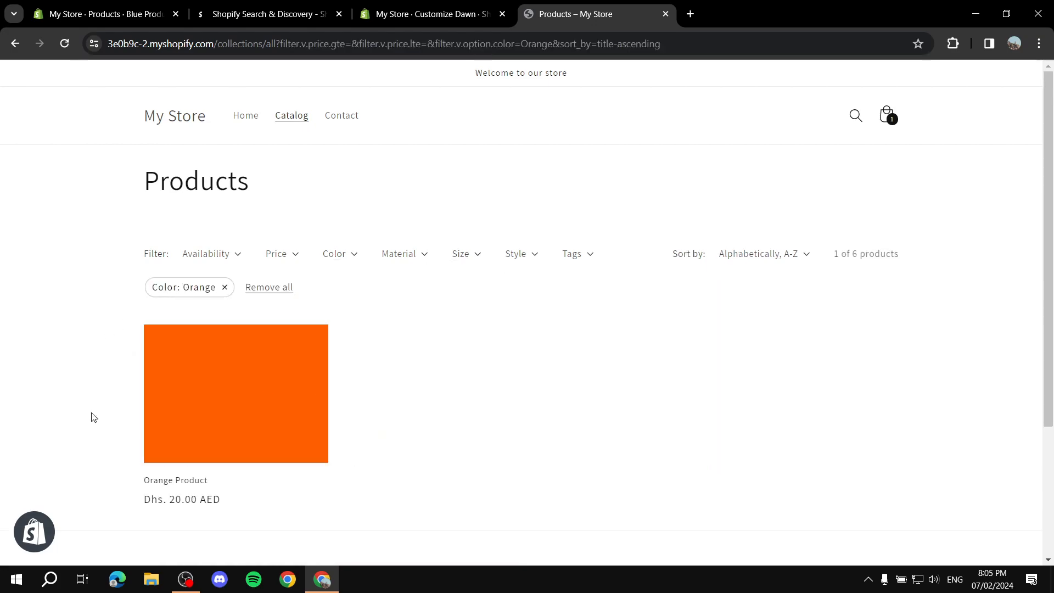
click(348, 253)
click(334, 330)
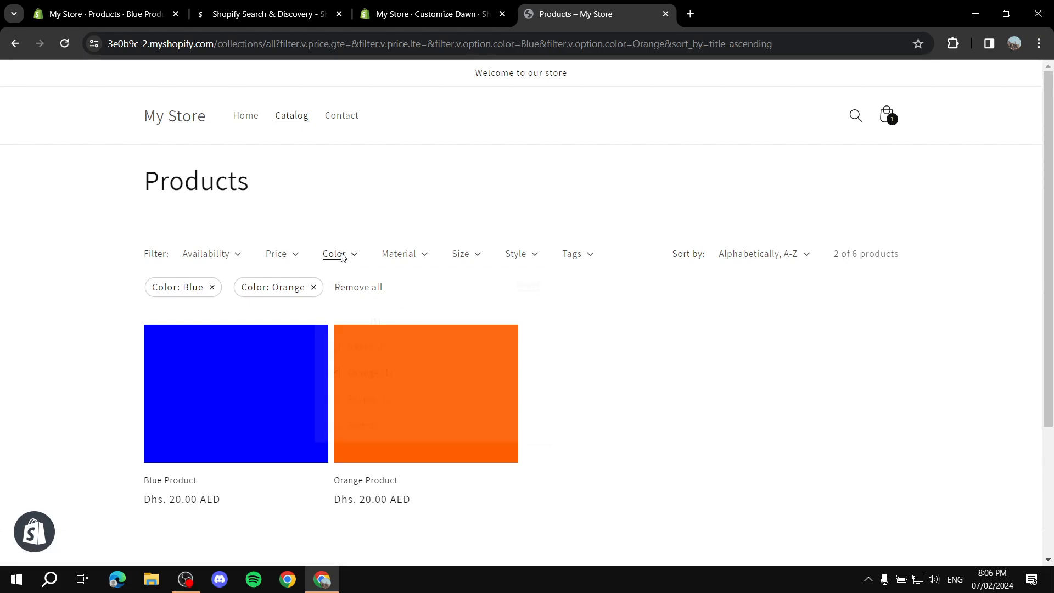
click(361, 289)
Test the Material filter by applying Rubber to the product list and clearing it again.
click(420, 255)
click(424, 357)
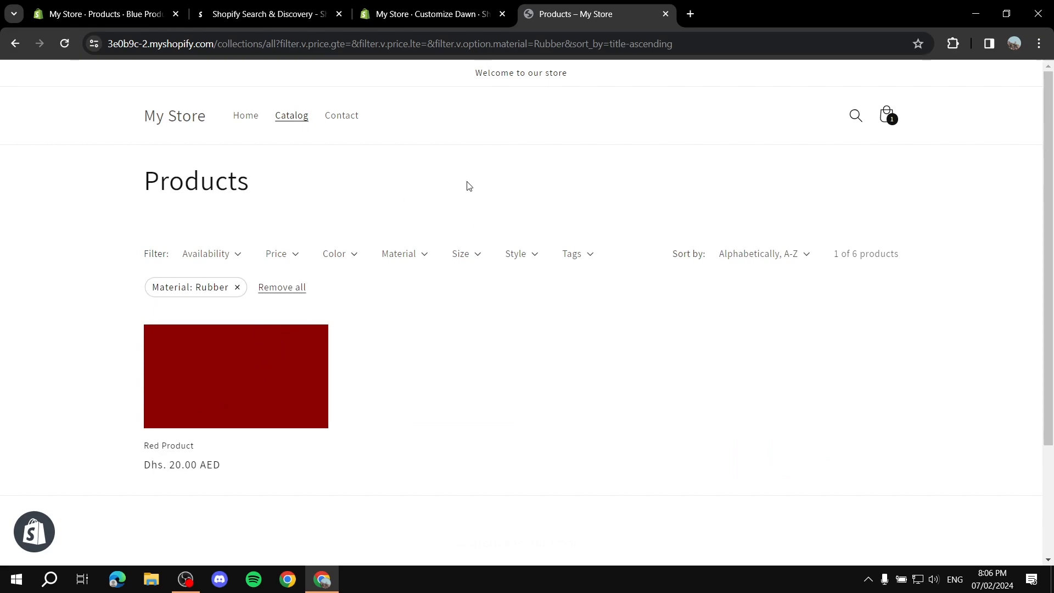
click(413, 254)
click(393, 355)
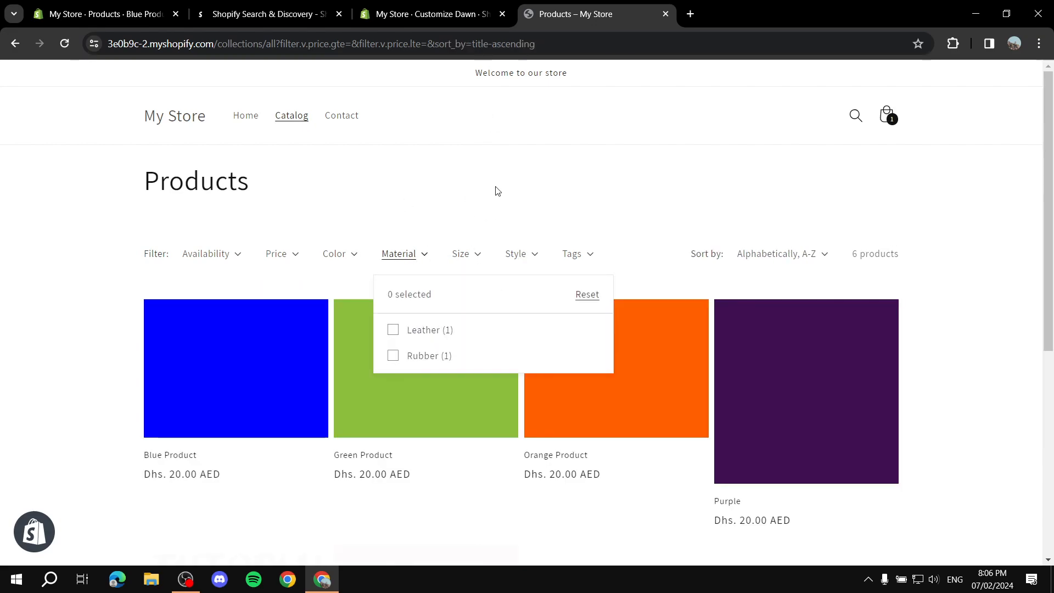
Examine the values offered by the Tags filter and look over the unfiltered product list.
click(588, 255)
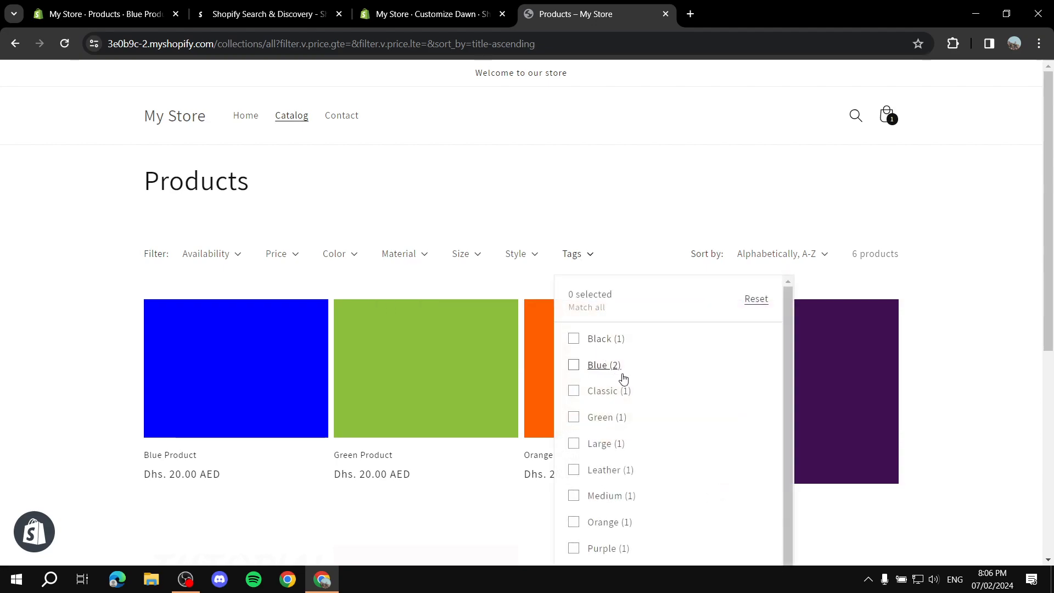
scroll(623, 389, down, 1)
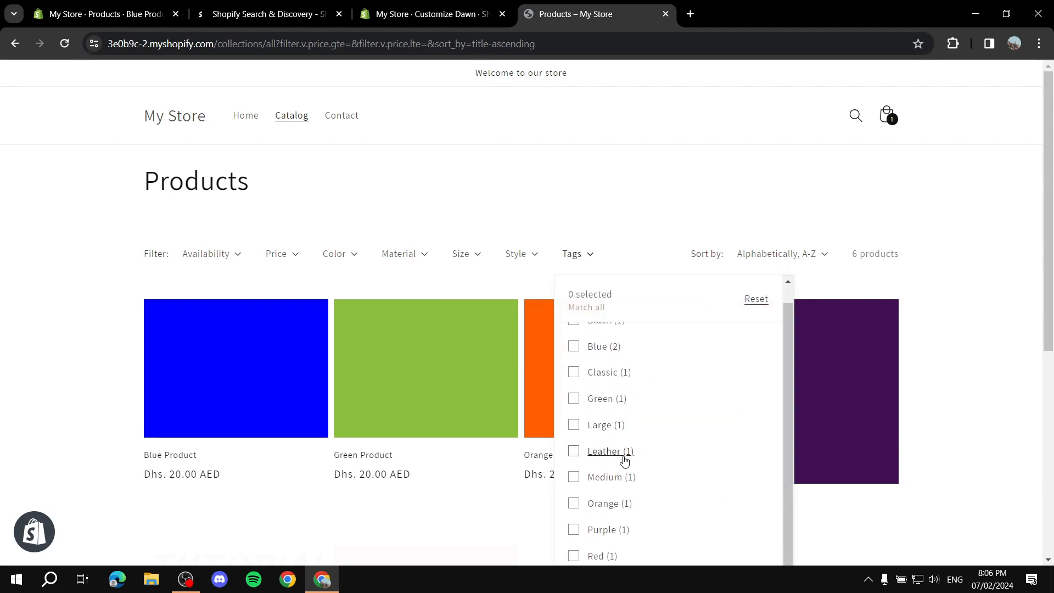
scroll(618, 406, up, 1)
click(639, 193)
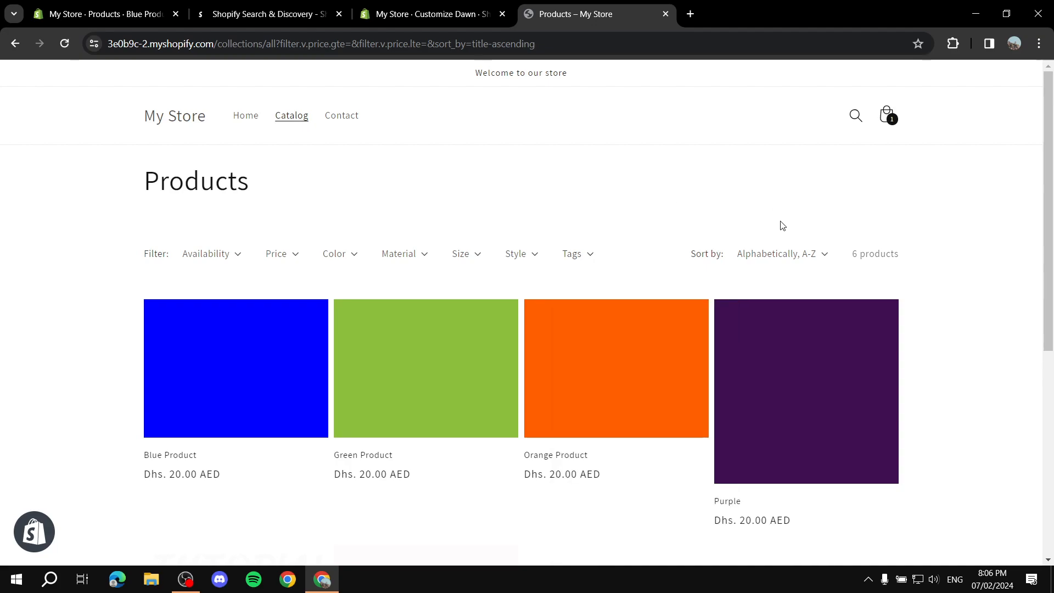
scroll(522, 258, down, 7)
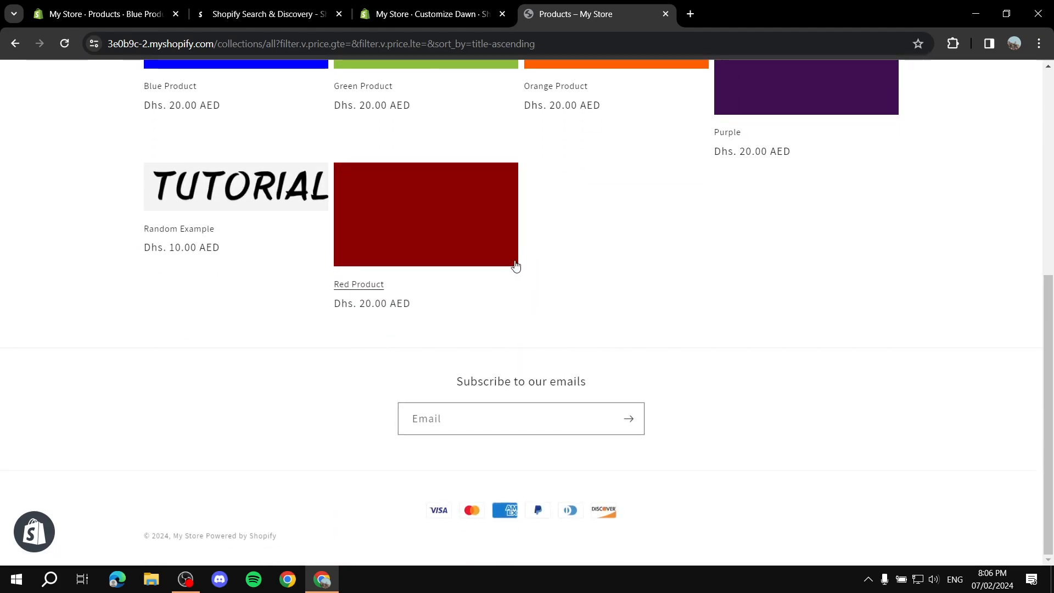
scroll(602, 327, up, 7)
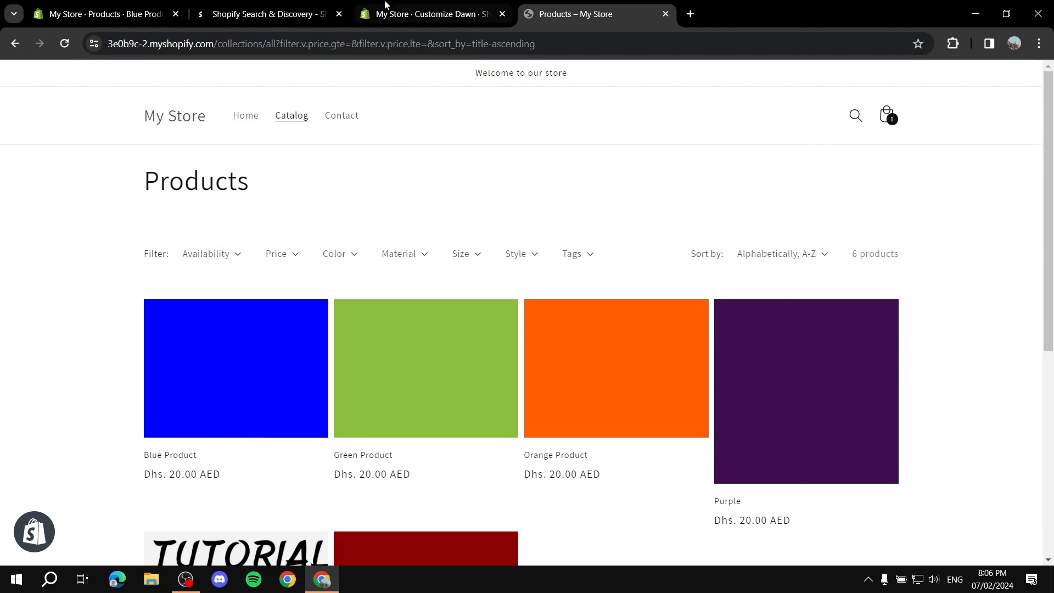
Review the Shopify Search & Discovery app's store listing and return to the storefront's product page.
click(263, 14)
drag(113, 176, 378, 183)
click(319, 212)
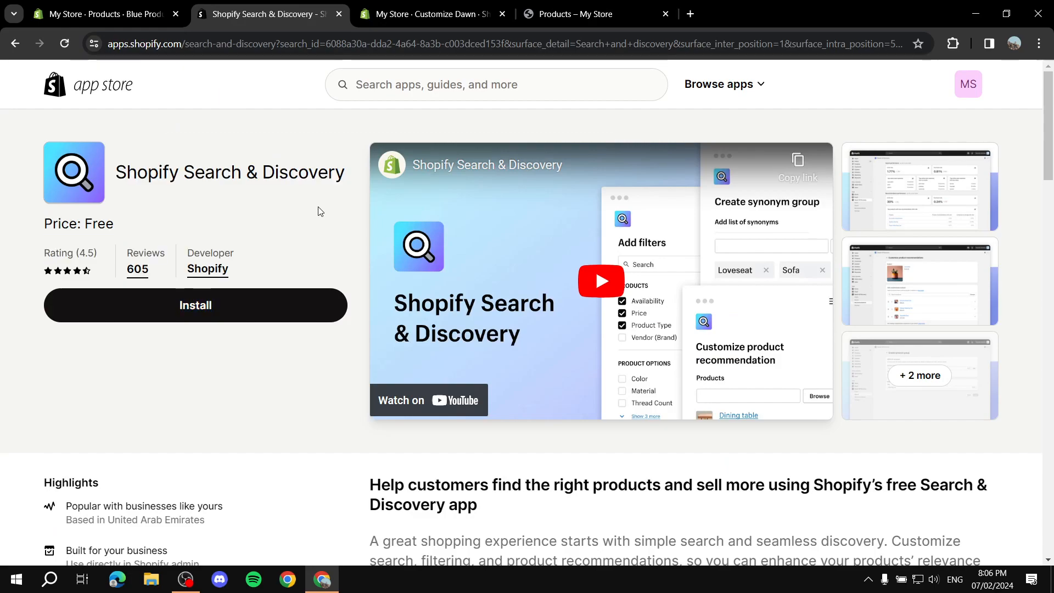
click(431, 14)
click(574, 14)
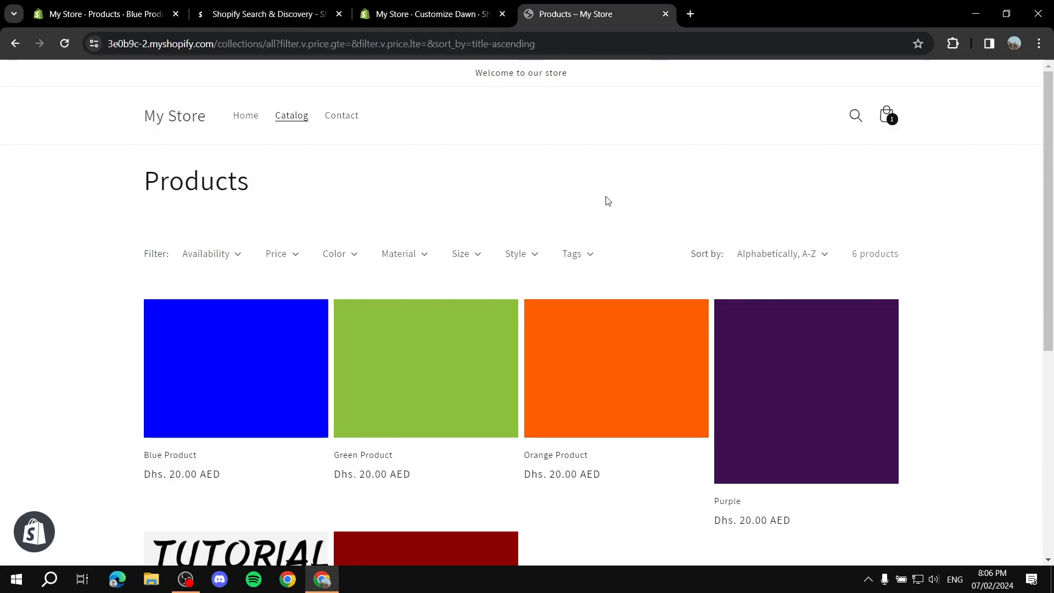